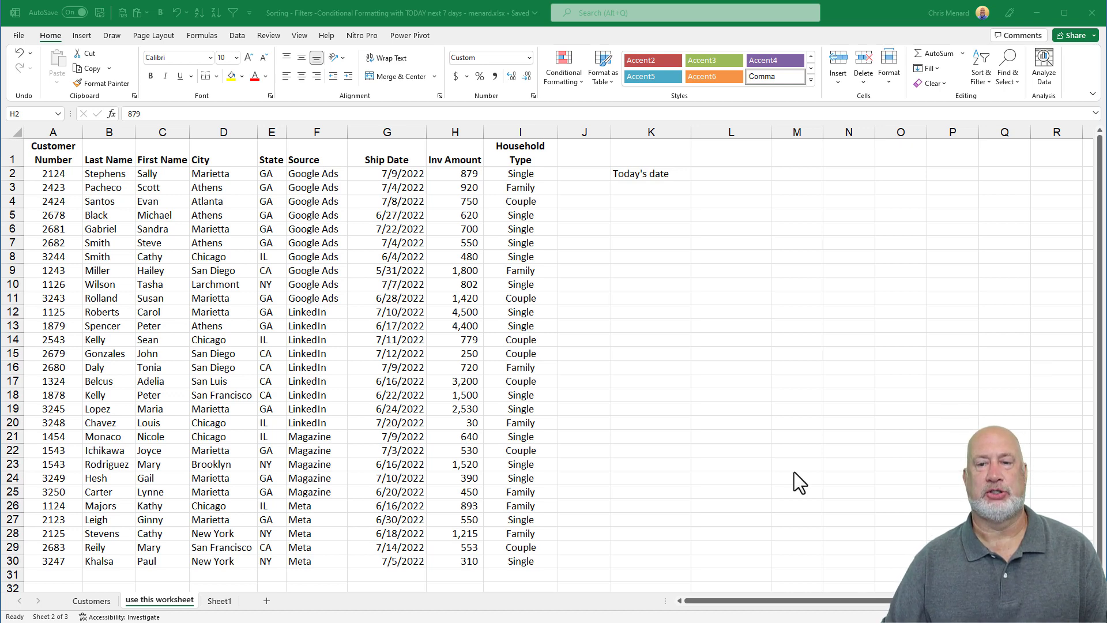
- Enter 7/9/2022 as a fixed date in L2 and a =TODAY() formula in L3
click(739, 173)
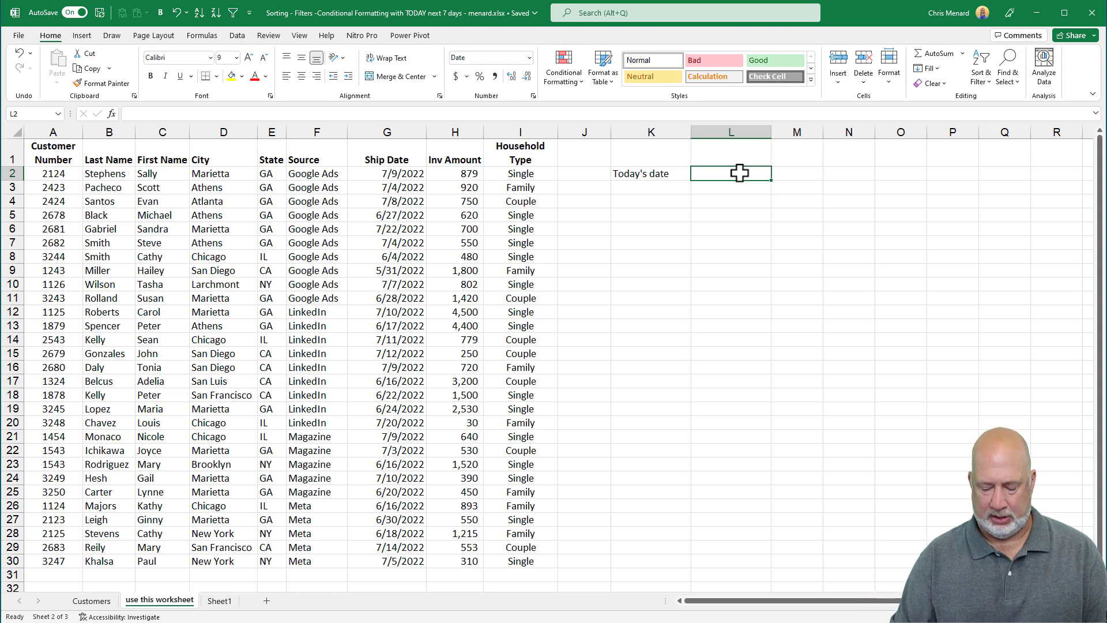
key(ctrl+semicolon)
key(Return)
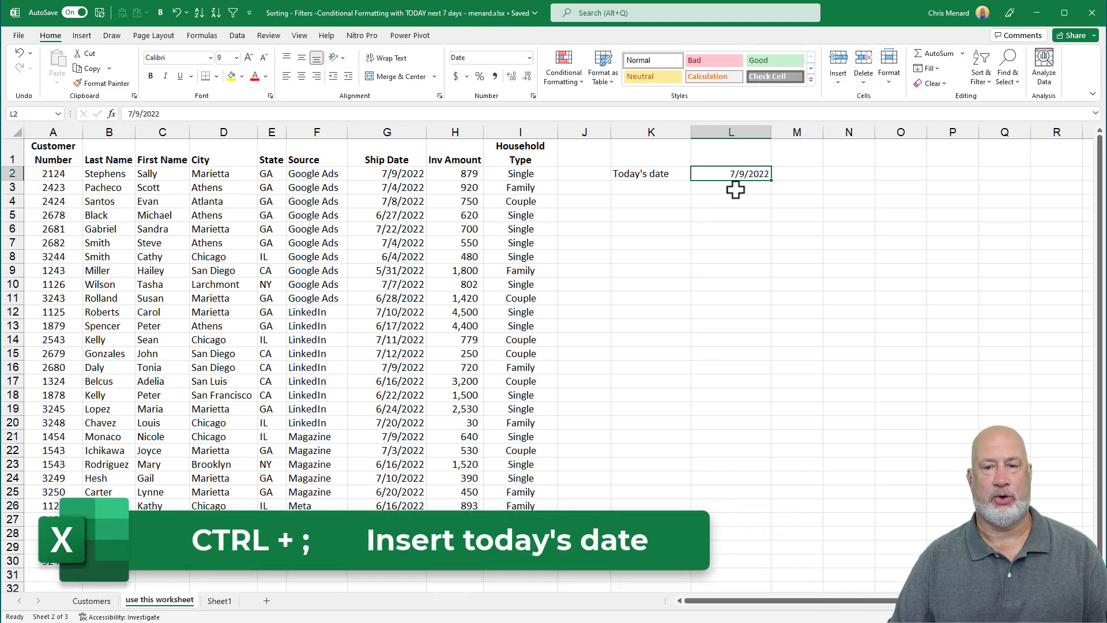
text(=to)
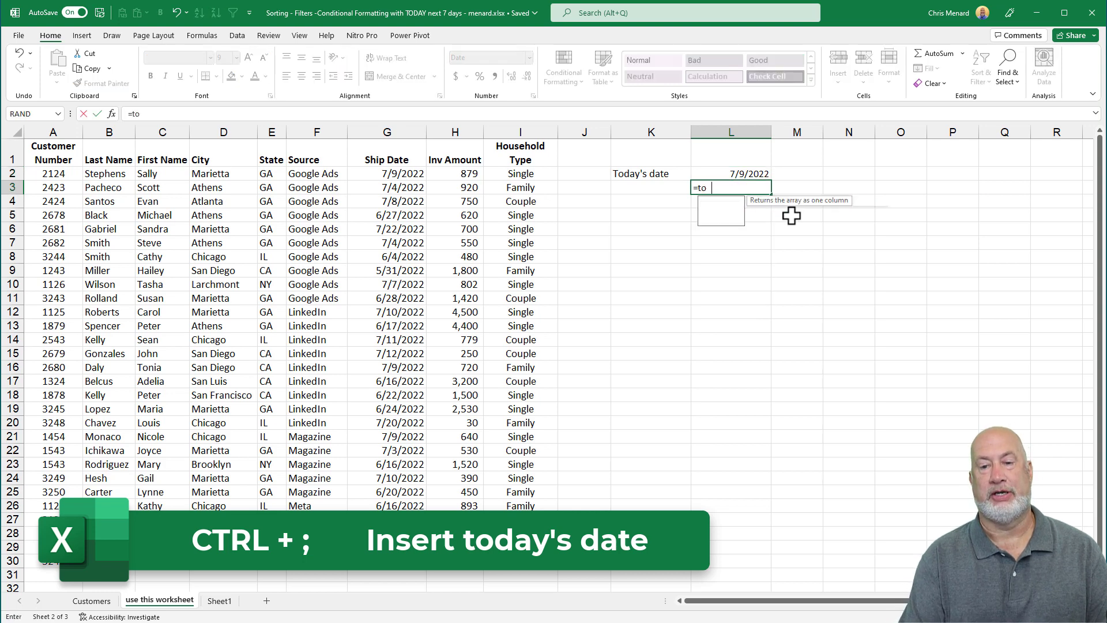
text(day())
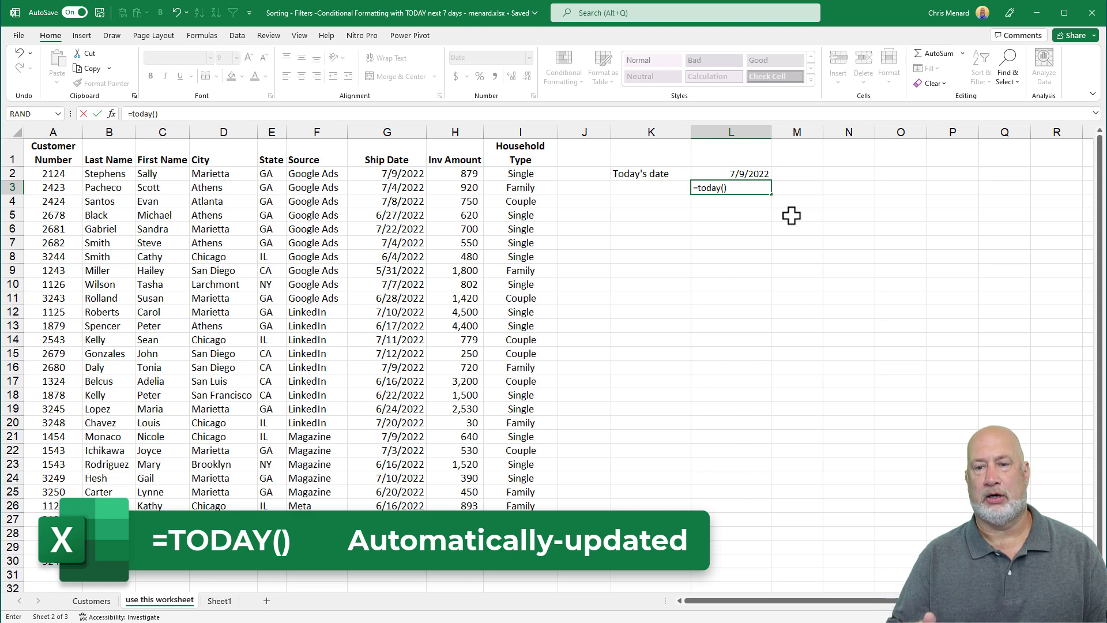
key(ctrl+Return)
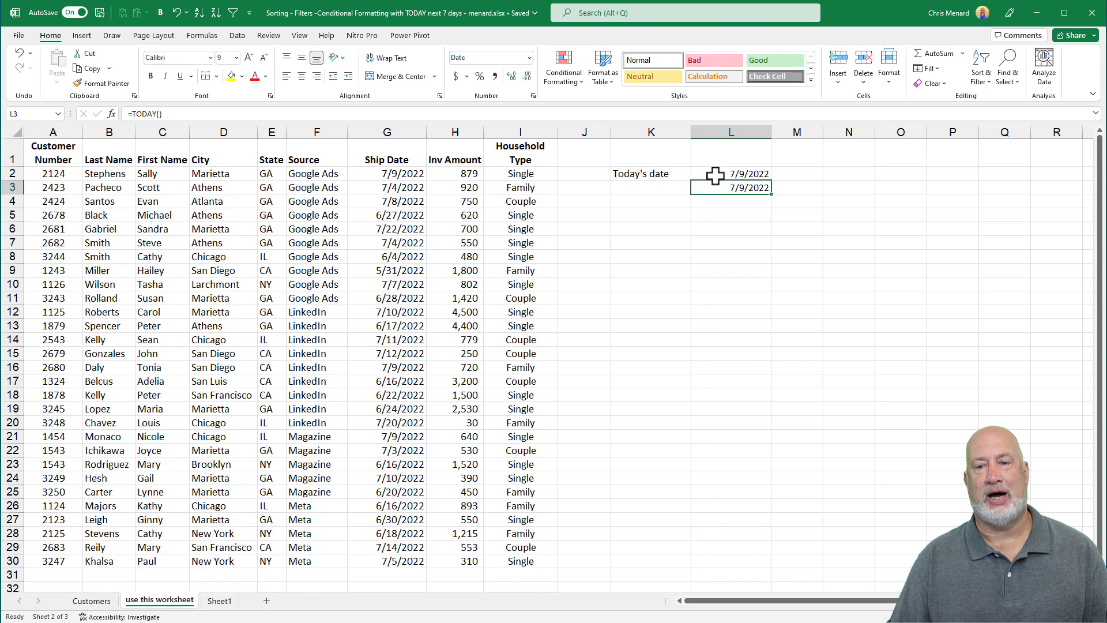
click(715, 176)
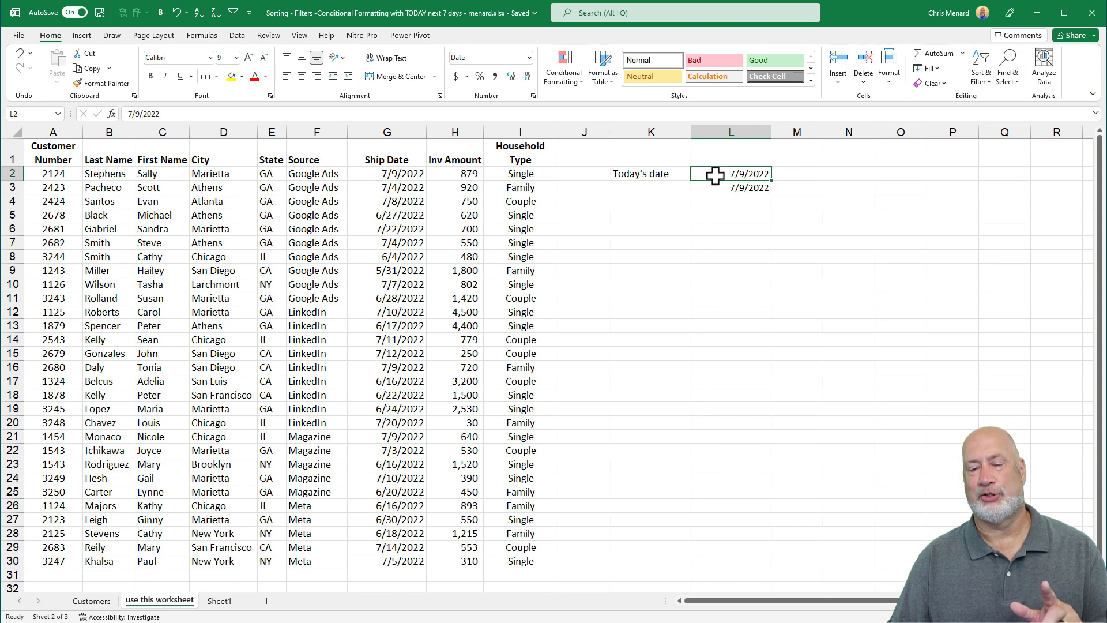
click(714, 189)
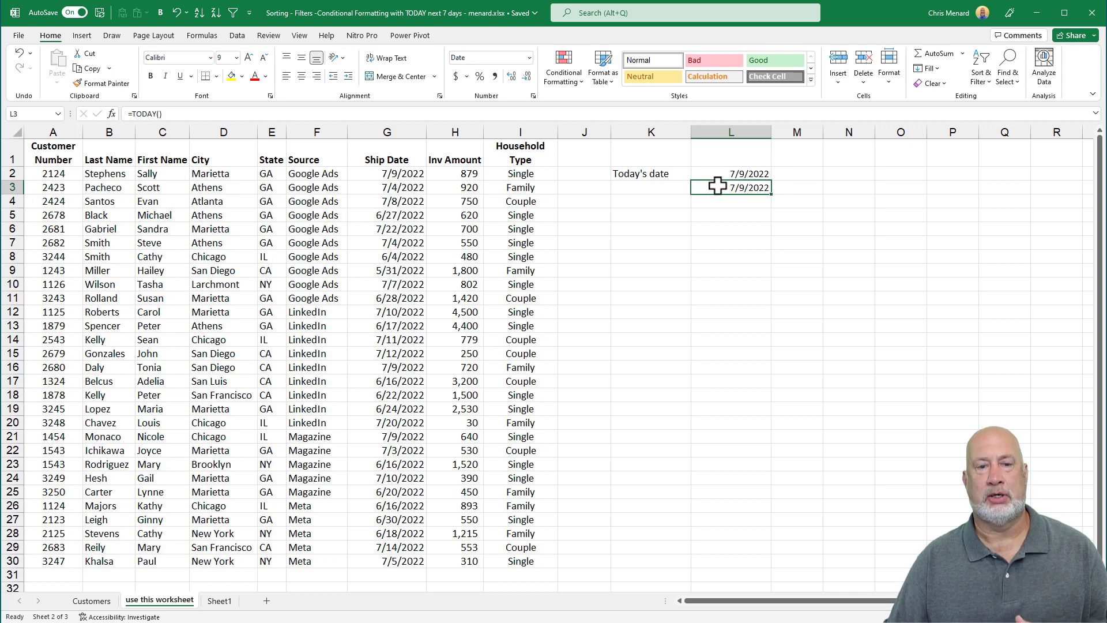
- Give G2:G30 a 'A Date Occurring: Today' rule with light red fill and dark red text
drag(386, 173, 383, 554)
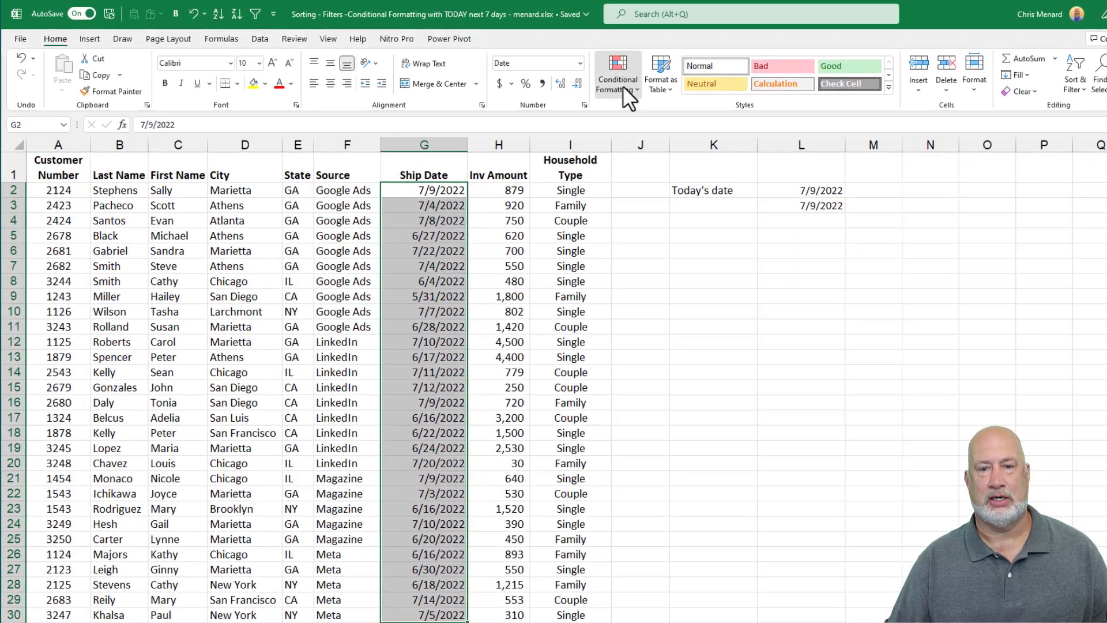
click(569, 81)
mouse_move(571, 102)
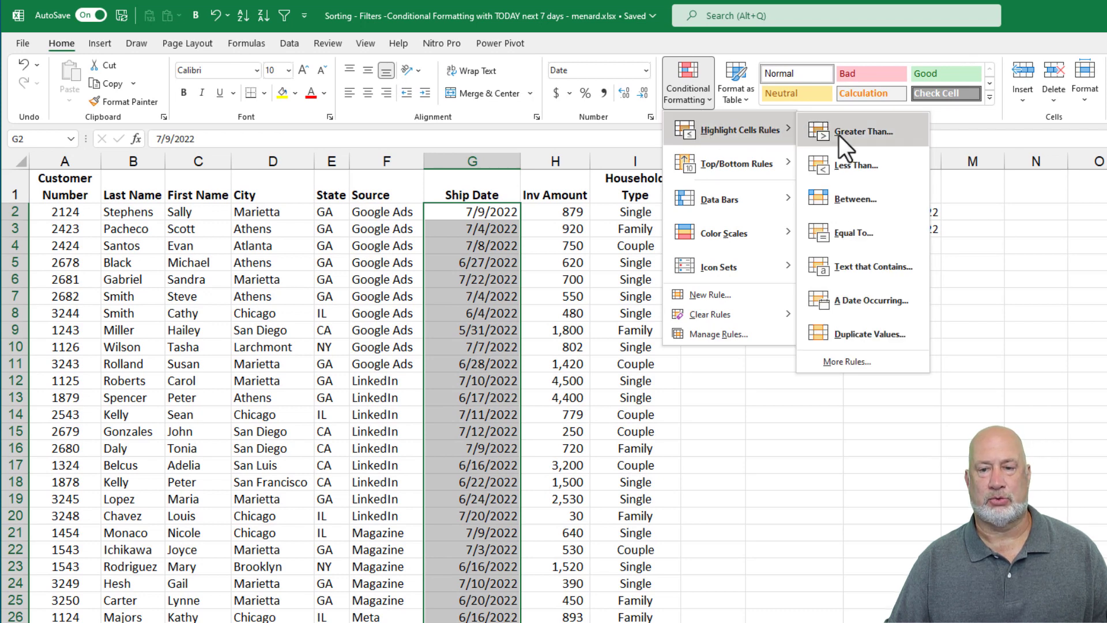
click(870, 301)
drag(784, 224, 756, 192)
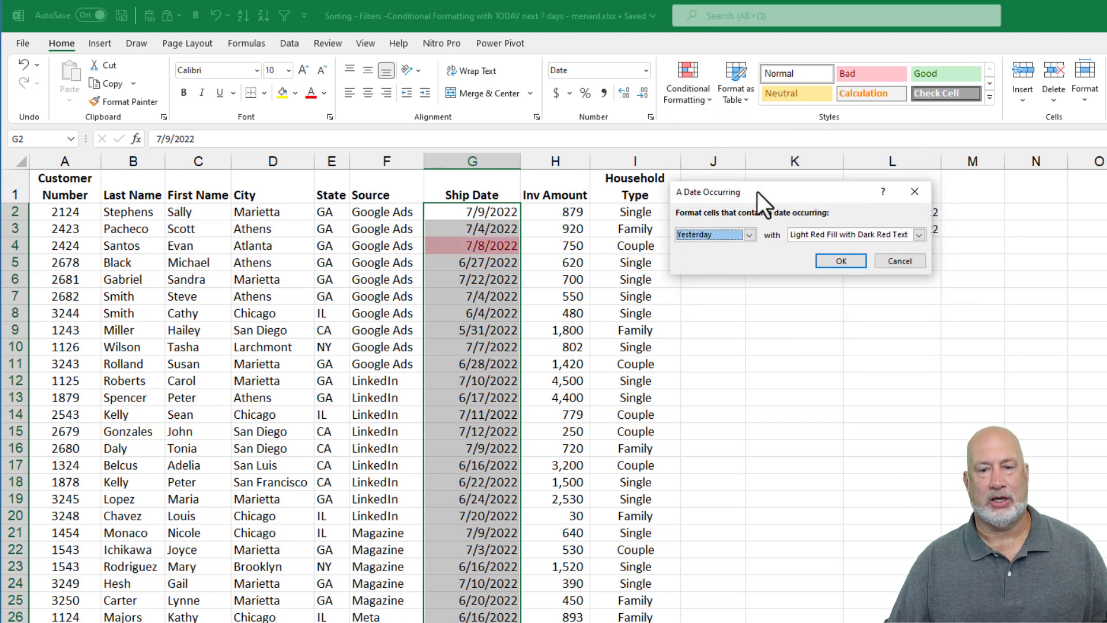
click(753, 239)
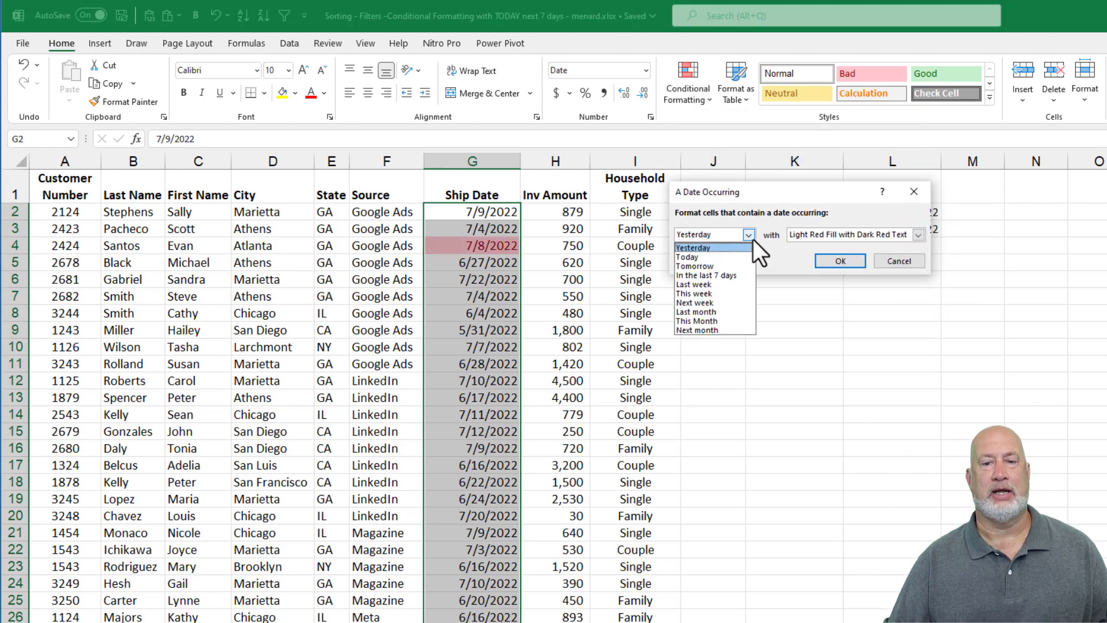
click(714, 258)
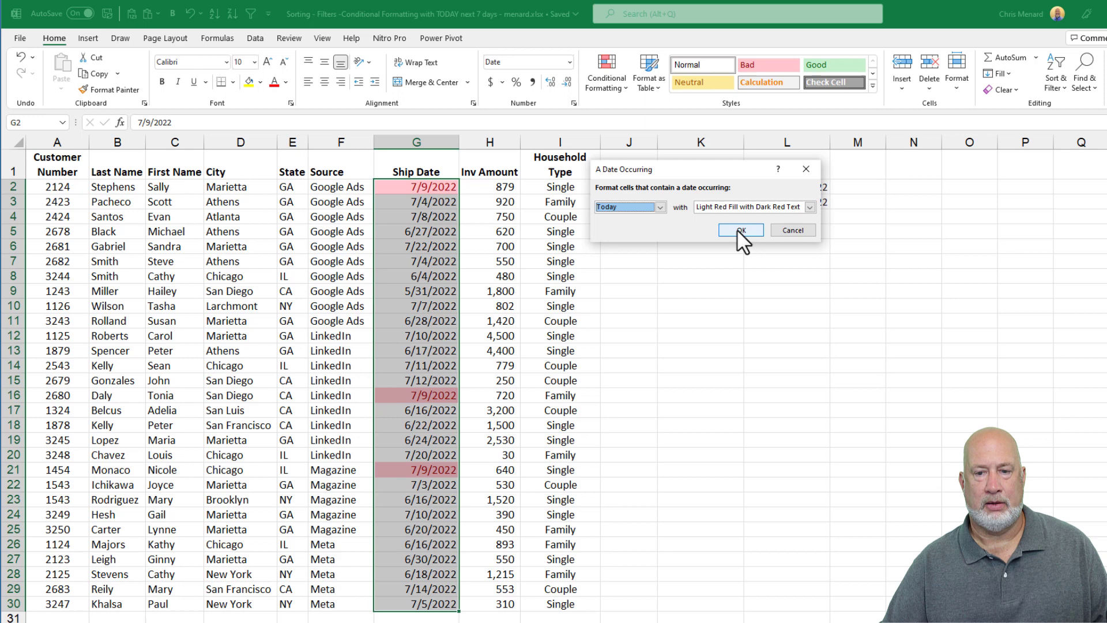
click(738, 231)
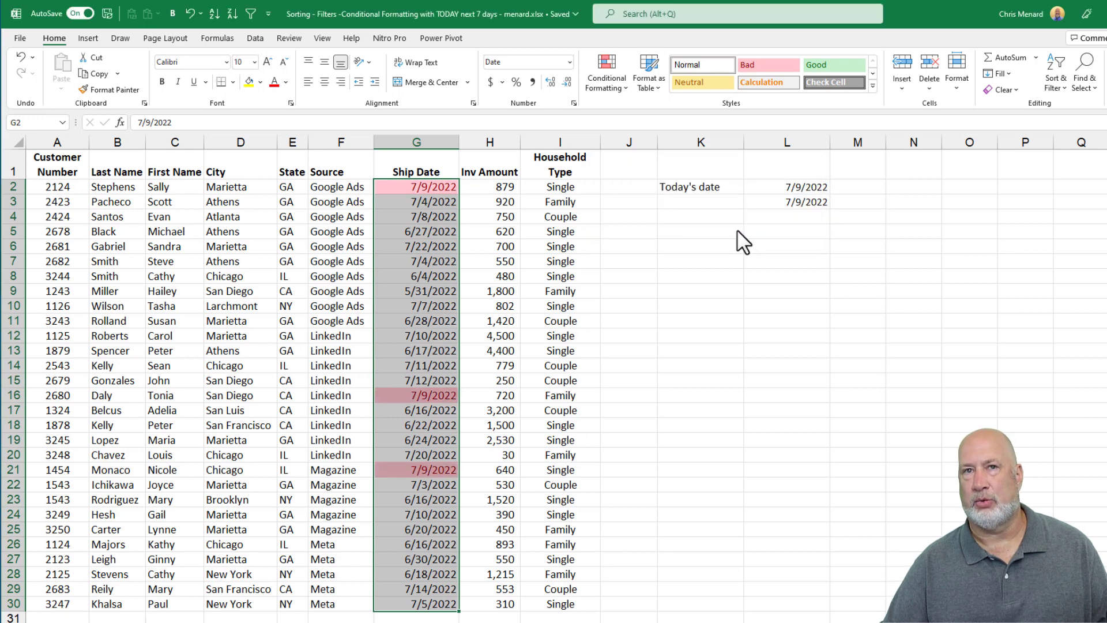
- Add a 'A Date Occurring: Tomorrow' rule using Yellow Fill with Dark Yellow Text
click(610, 87)
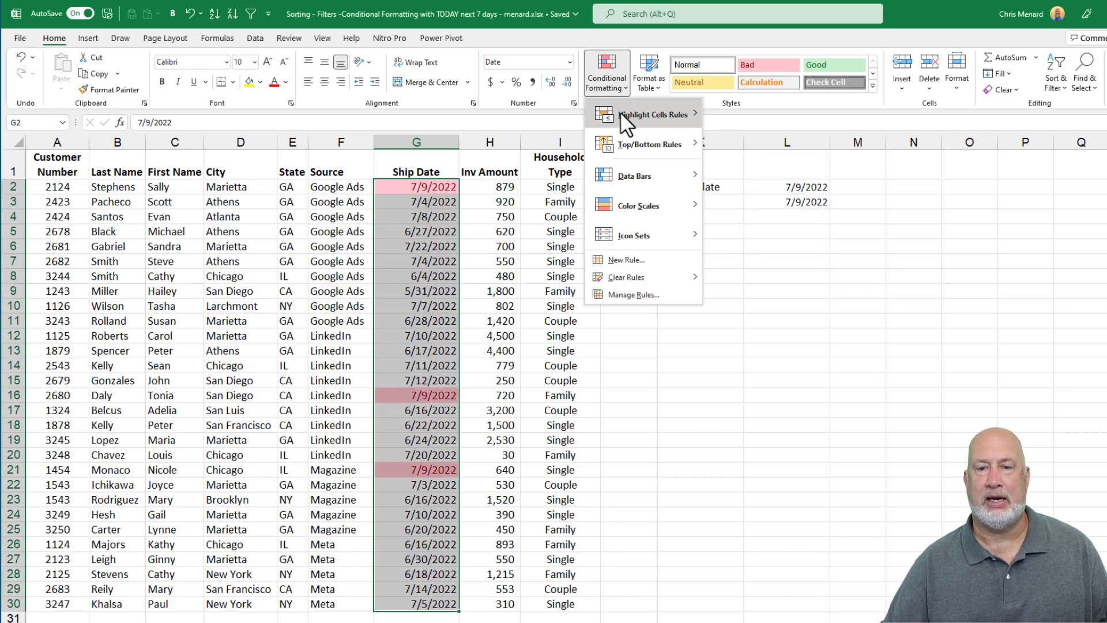
mouse_move(646, 116)
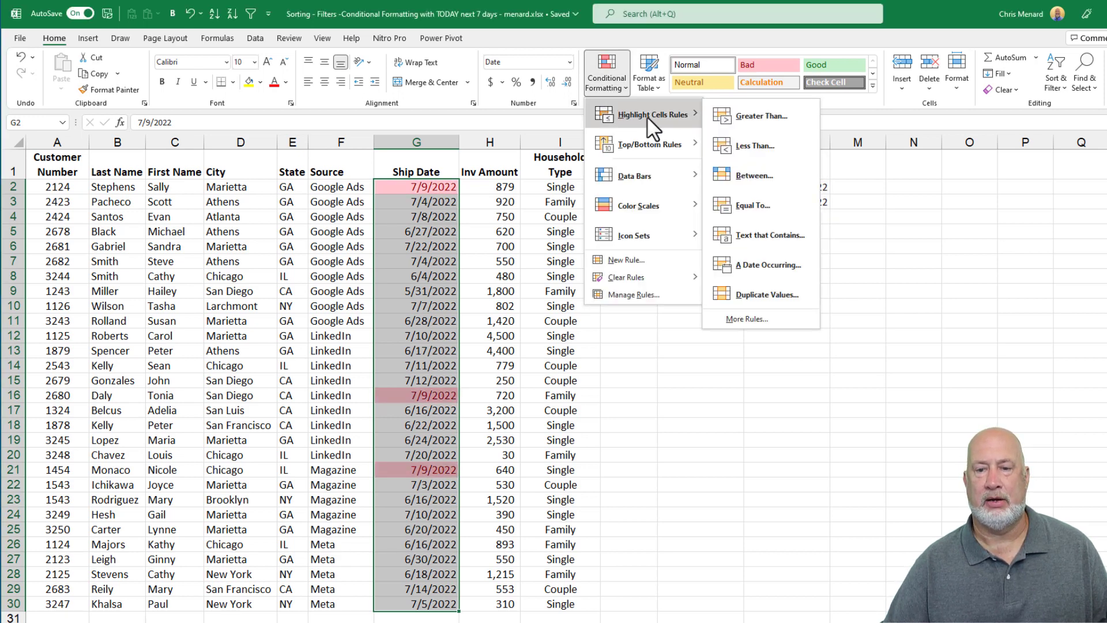
click(743, 265)
click(659, 206)
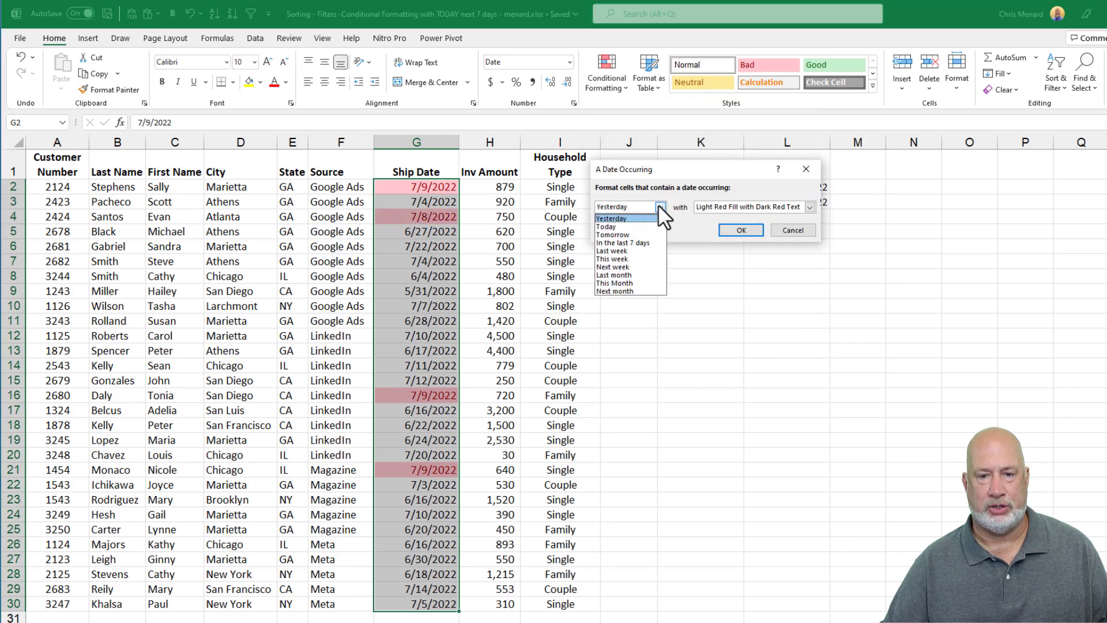
click(640, 235)
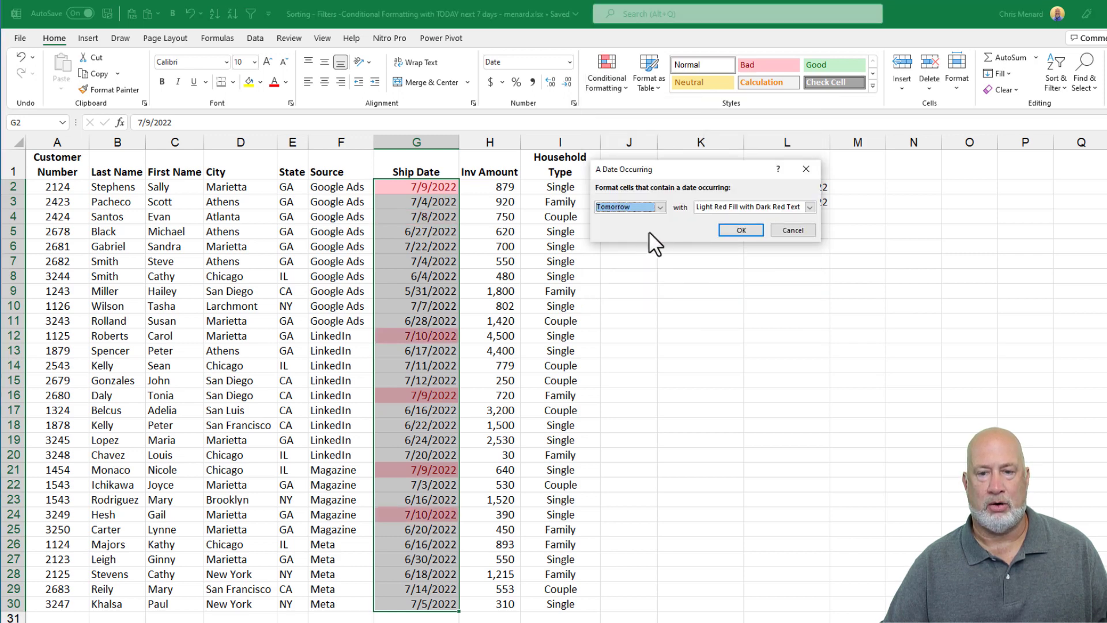
click(790, 207)
click(746, 226)
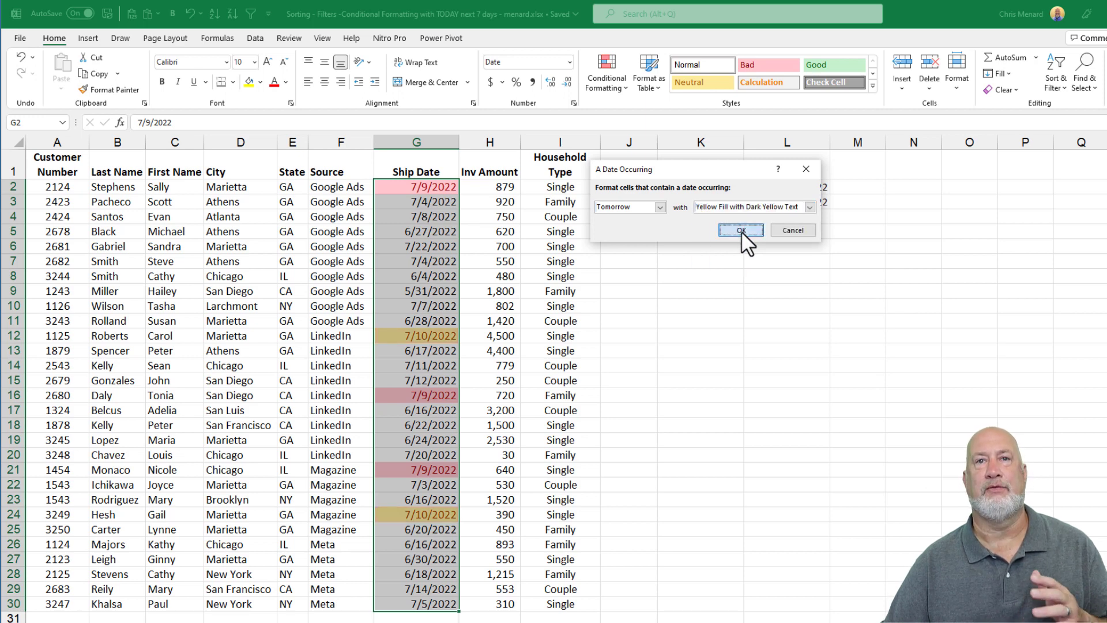
click(742, 231)
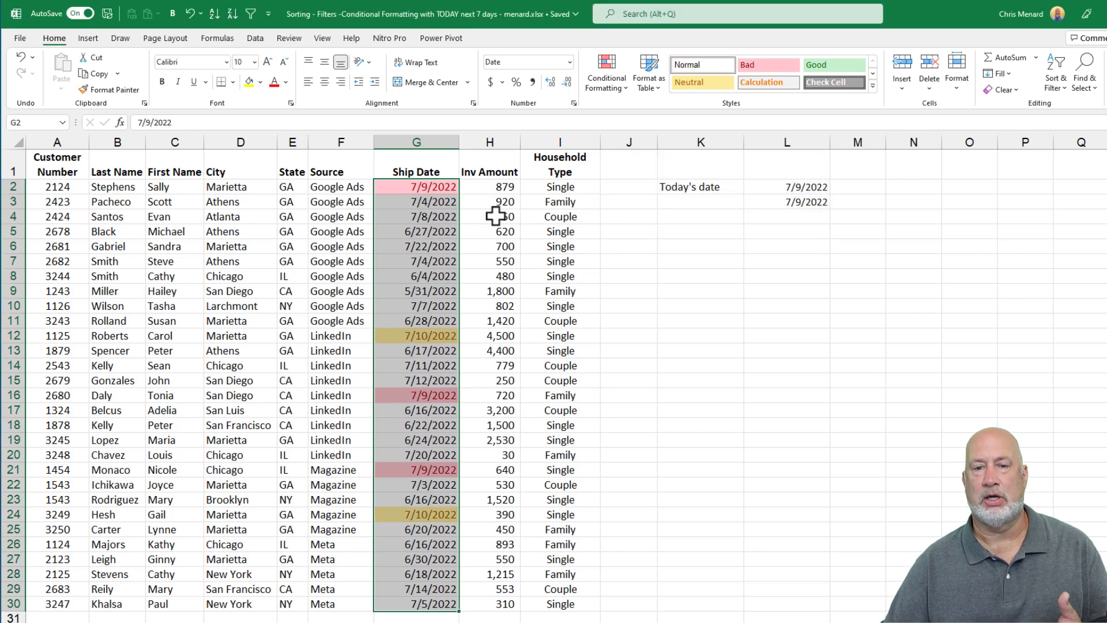
- Clear all conditional formatting rules from the entire sheet
click(607, 88)
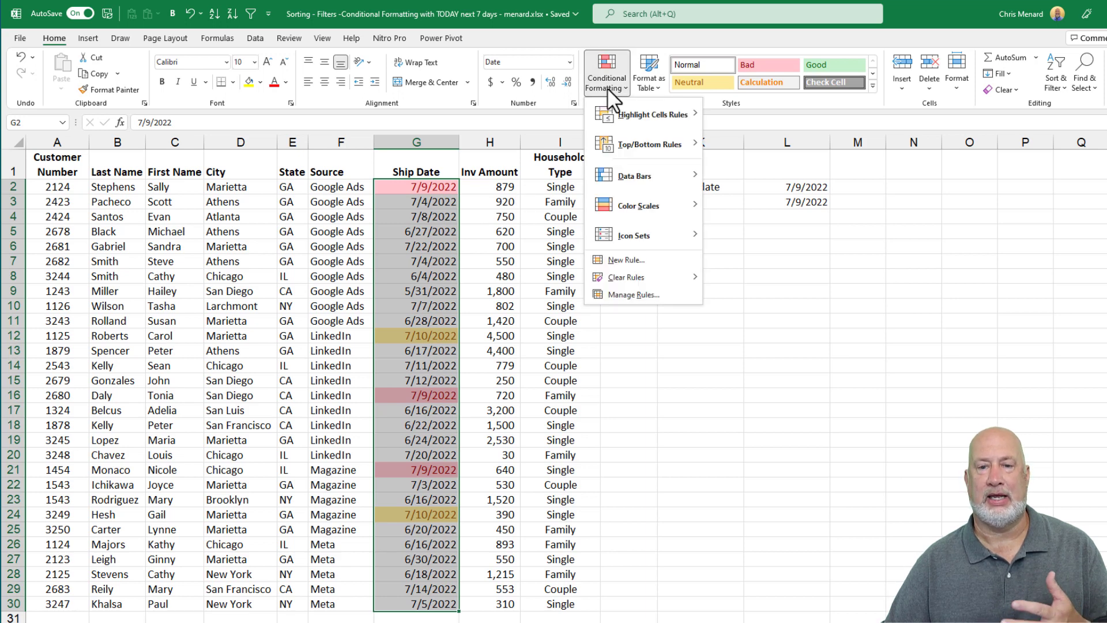
mouse_move(622, 113)
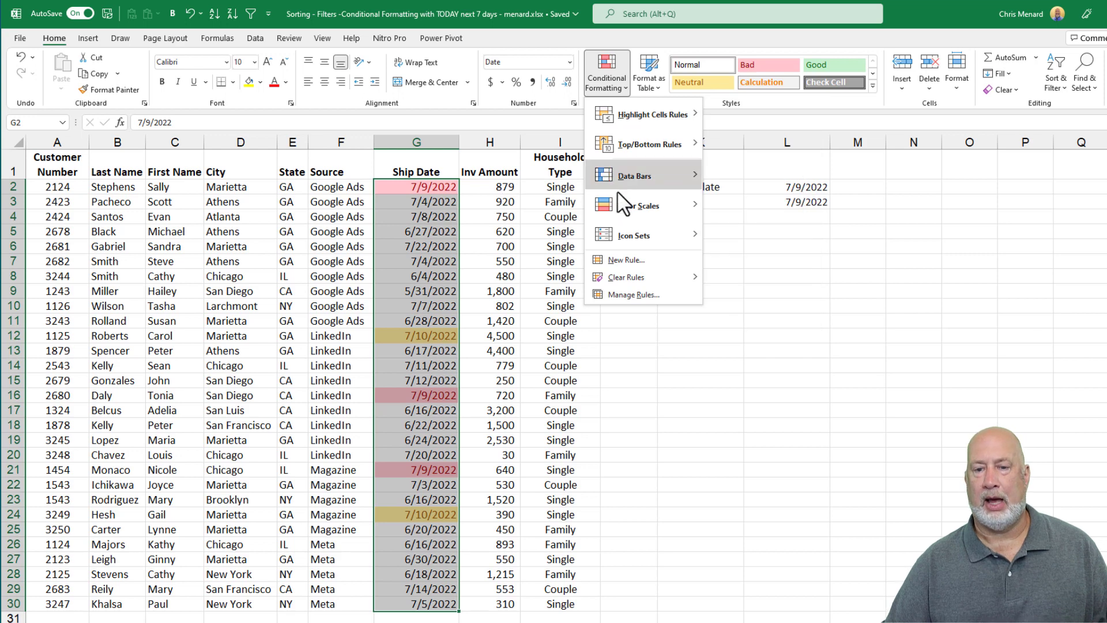
mouse_move(638, 279)
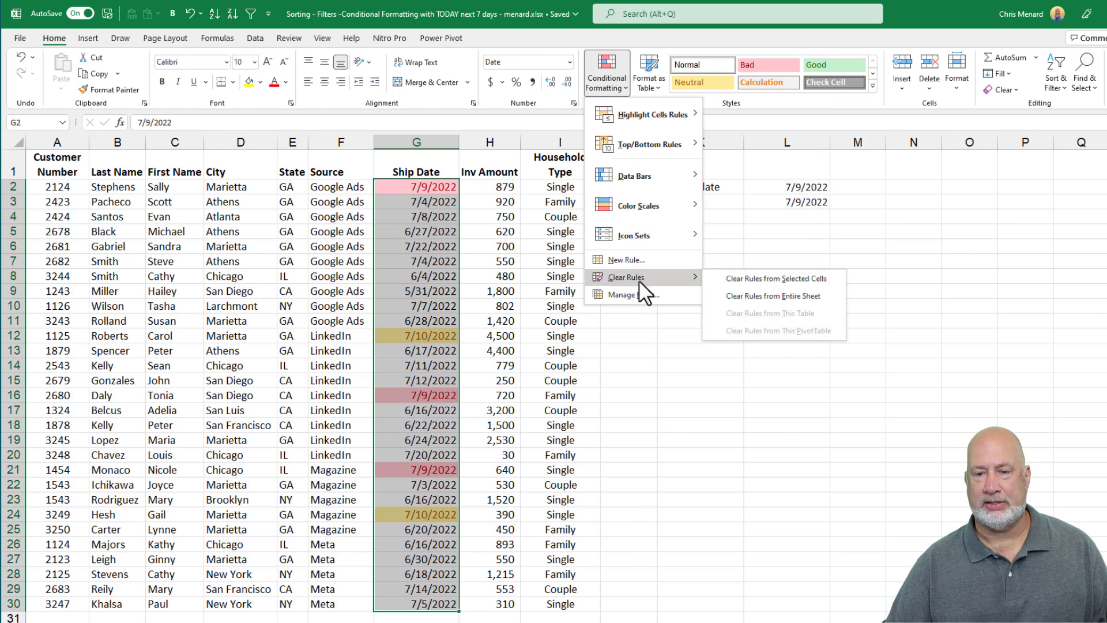
click(753, 296)
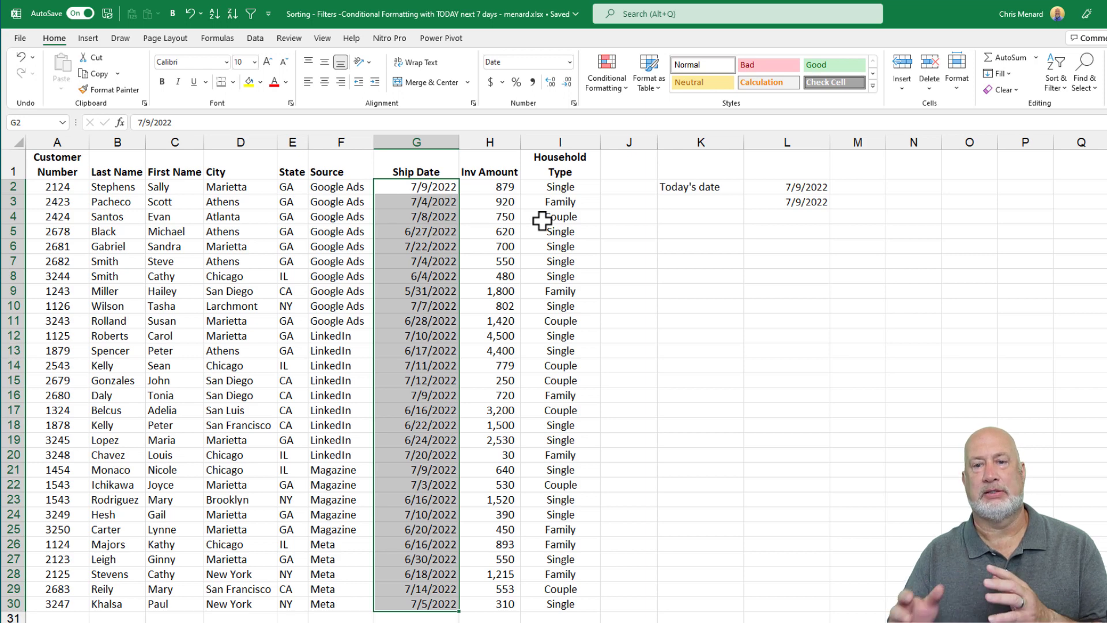
- Start a Date Occurring rule, then cancel it without applying any highlight
click(606, 74)
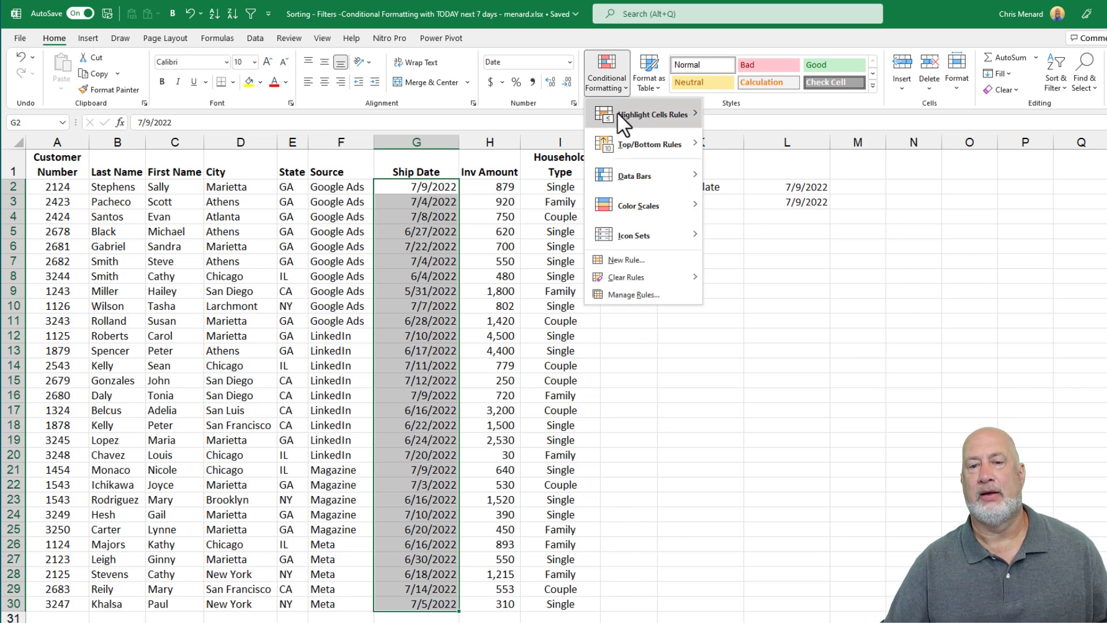
click(782, 263)
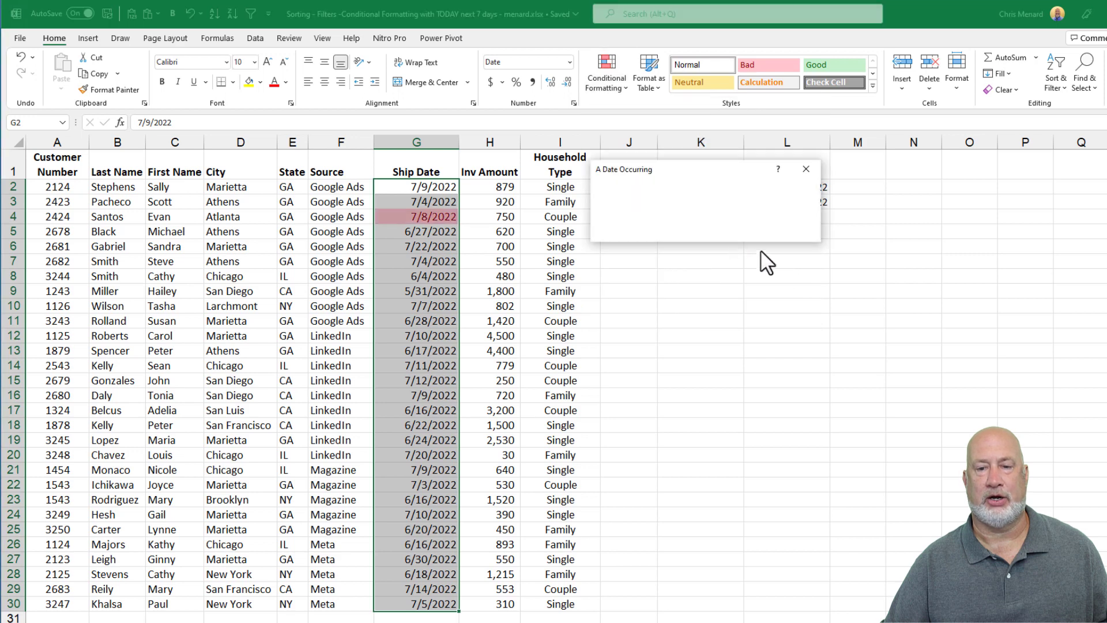
click(660, 206)
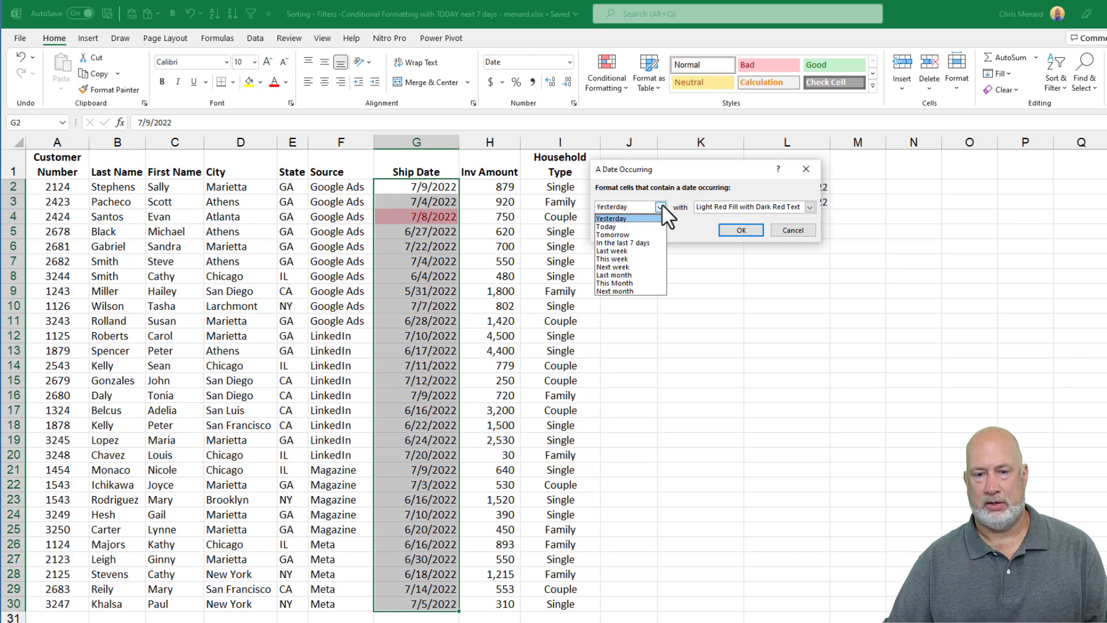
click(789, 233)
click(784, 230)
click(611, 87)
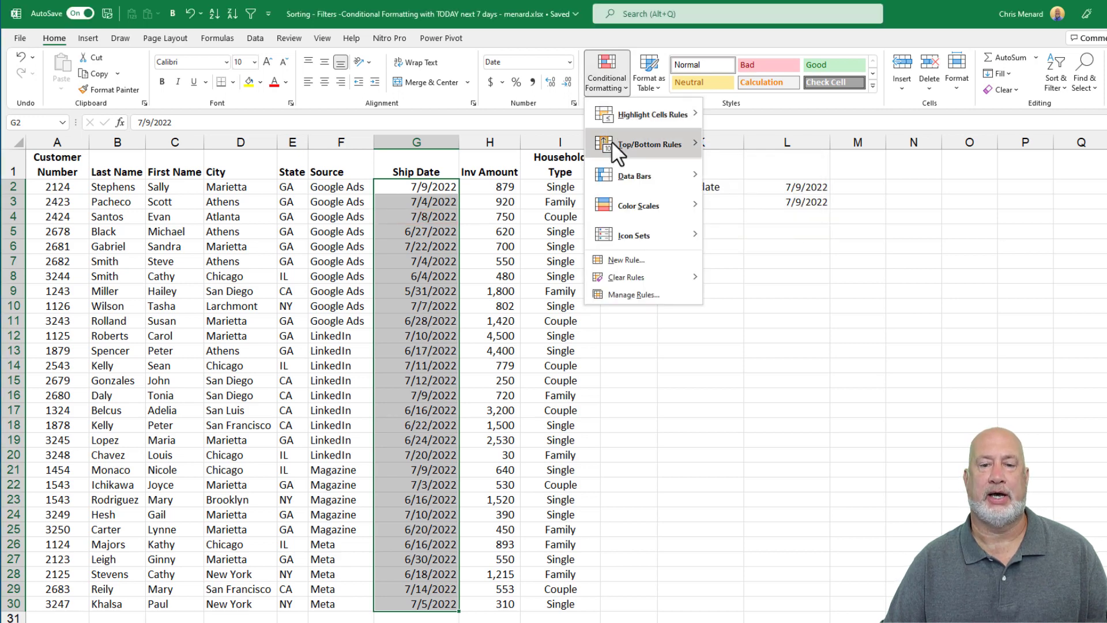
- Create a formula rule =G2>=TODAY() that fills matching Ship Dates light green
click(638, 260)
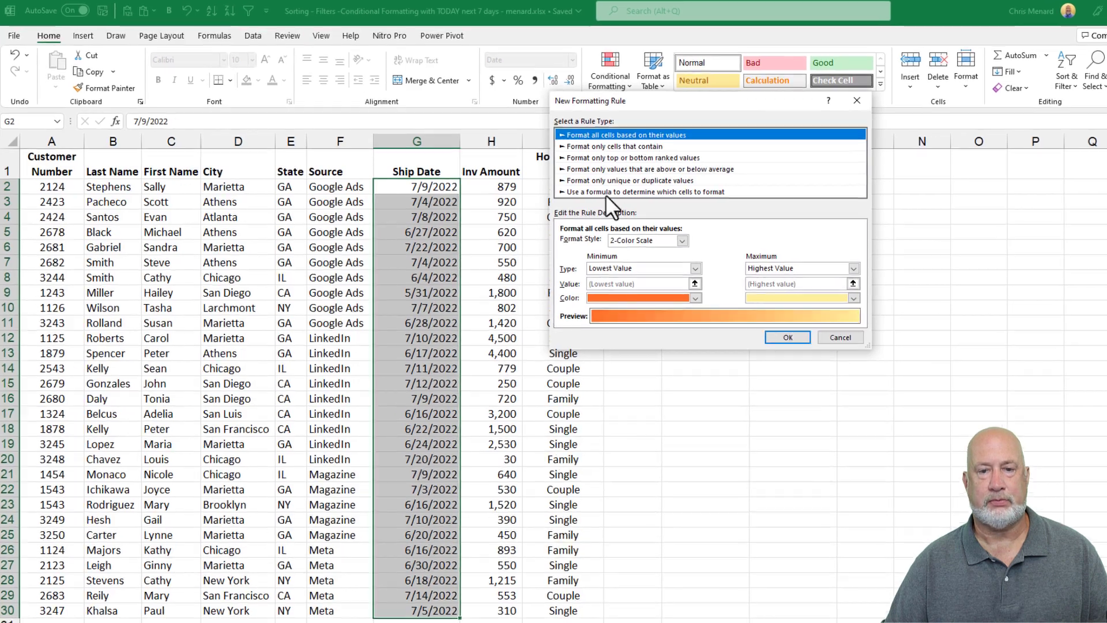
click(604, 192)
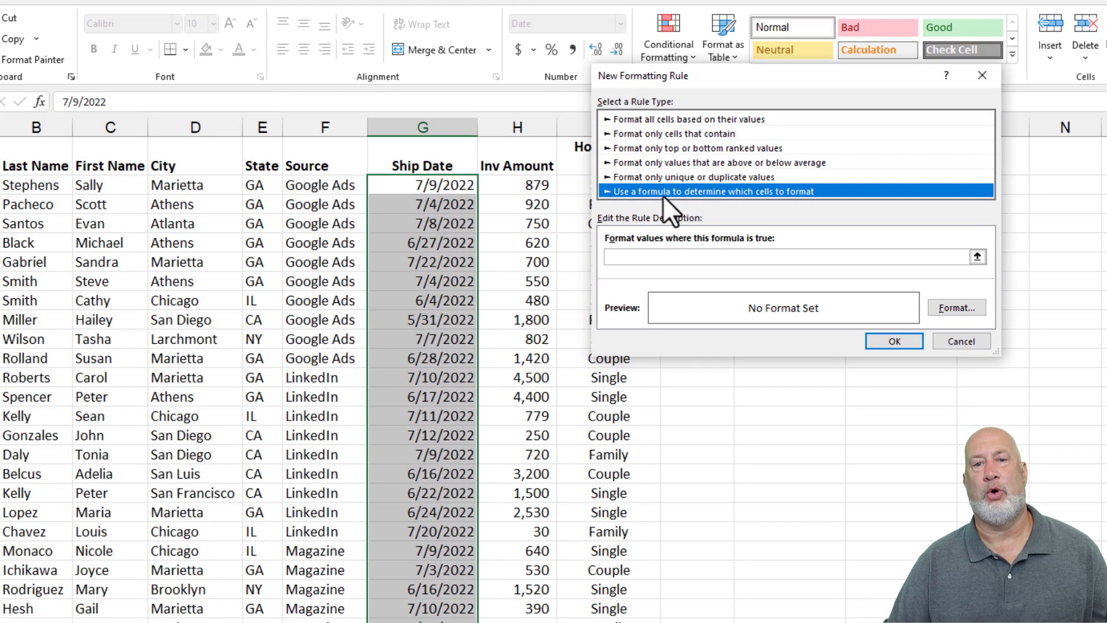
click(648, 258)
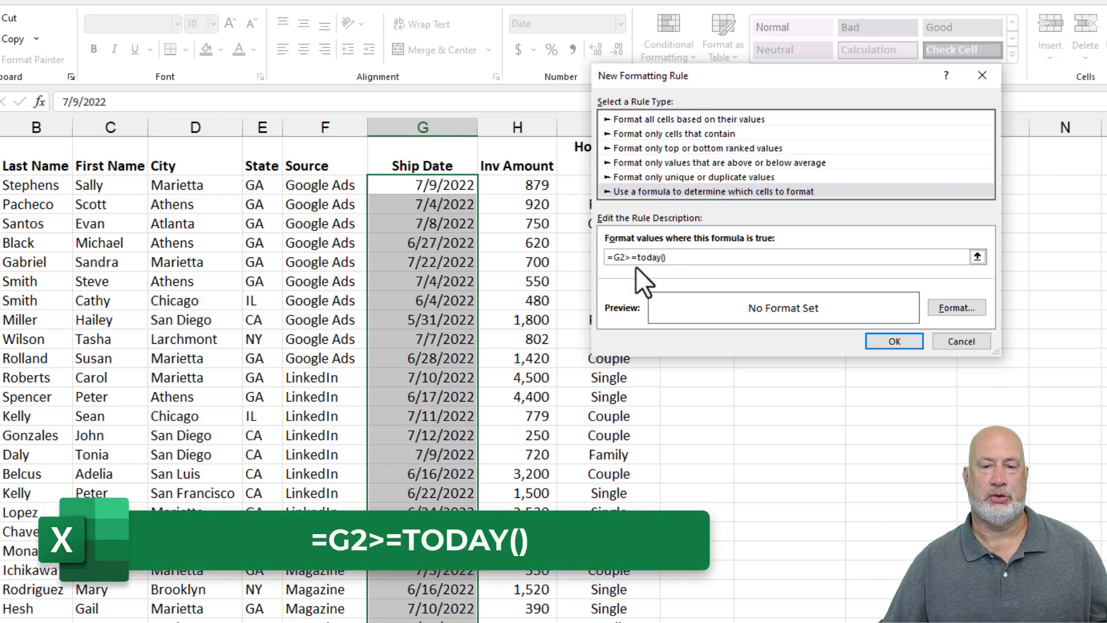
click(960, 306)
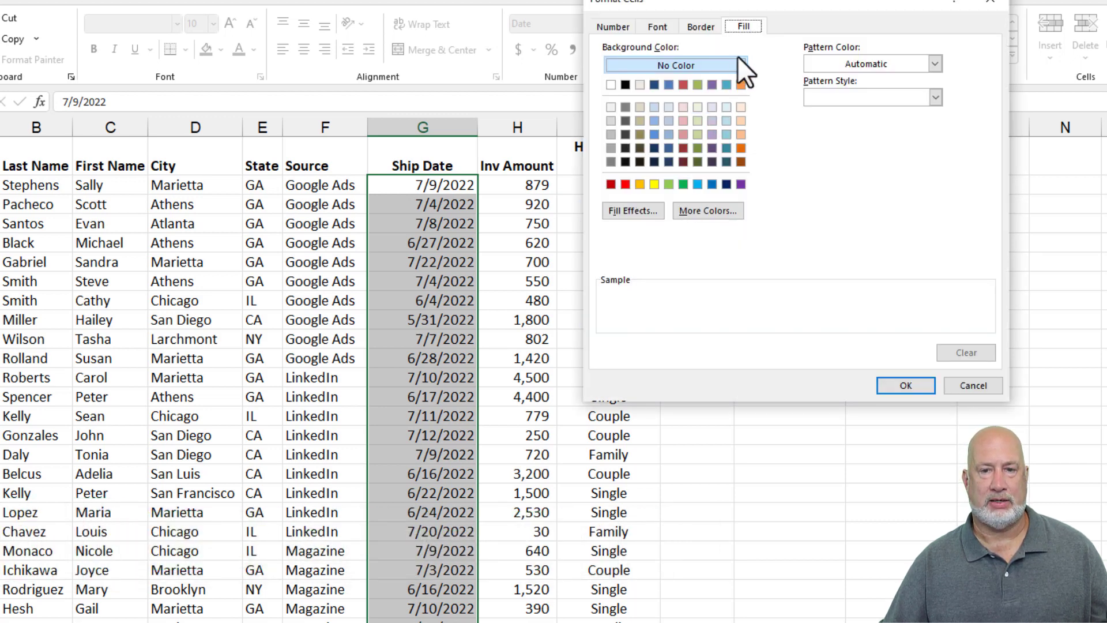
click(669, 185)
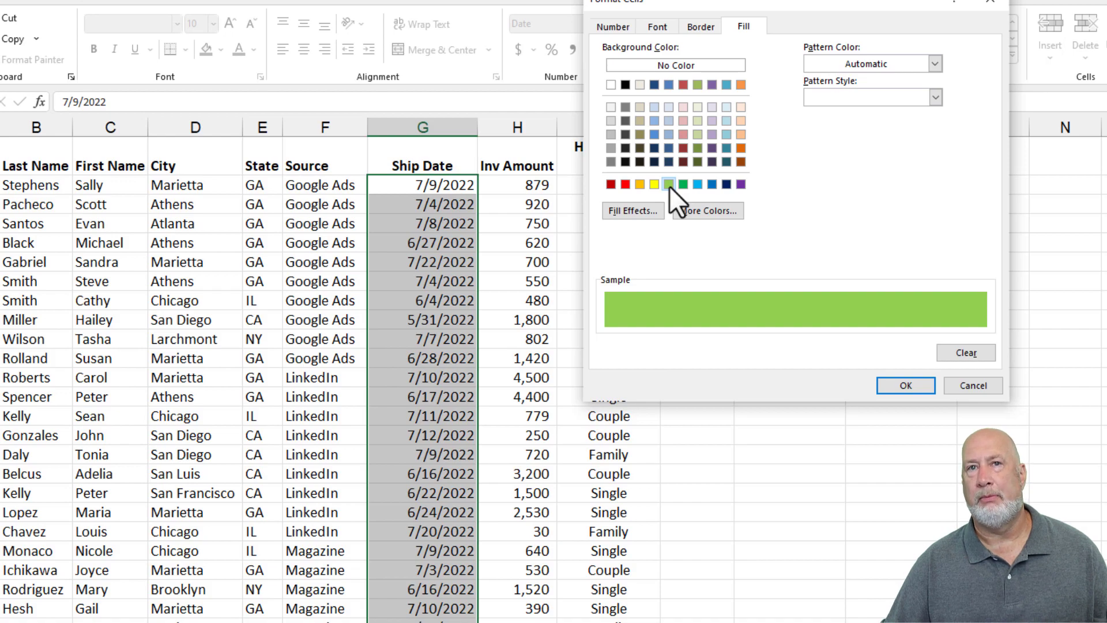
click(909, 387)
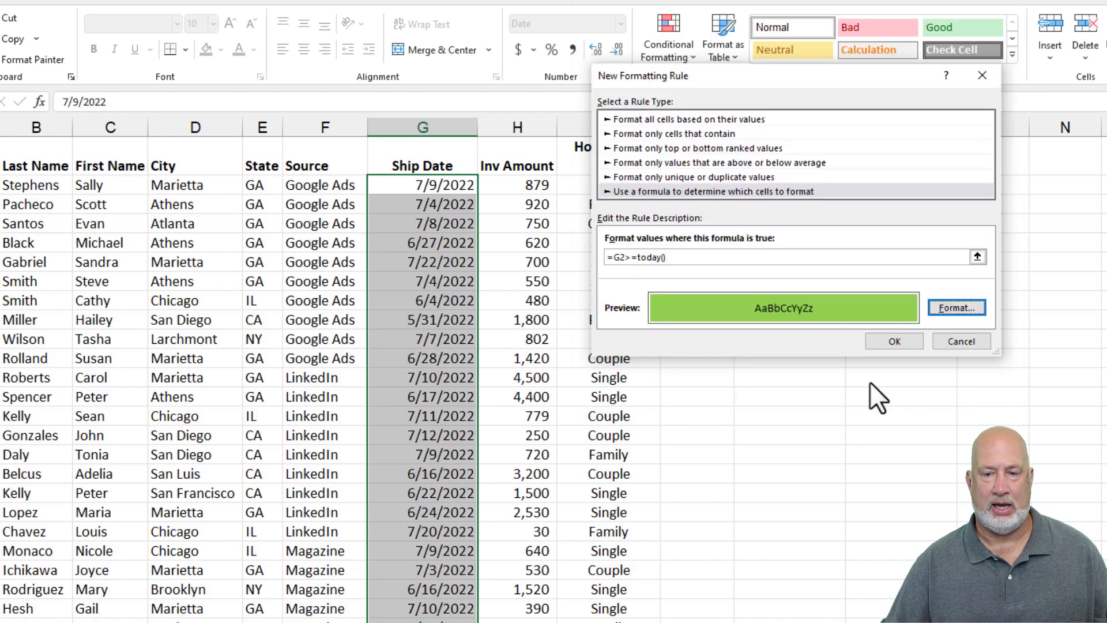
click(890, 344)
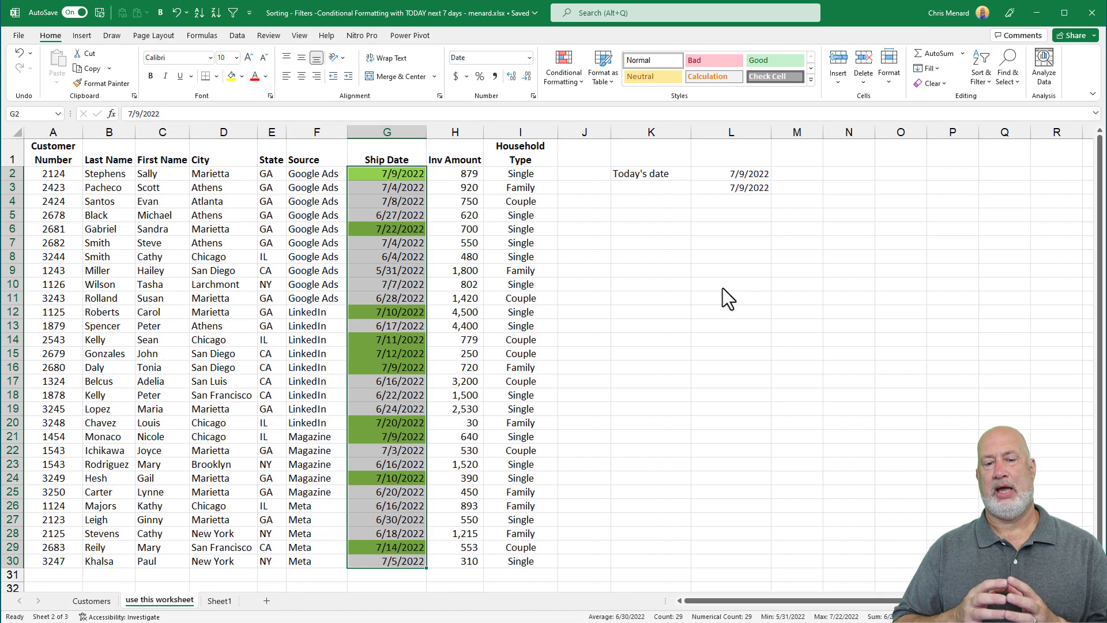
- Test the rule with a 6/21 date in G2, undo it, and reselect G2:G30
click(409, 174)
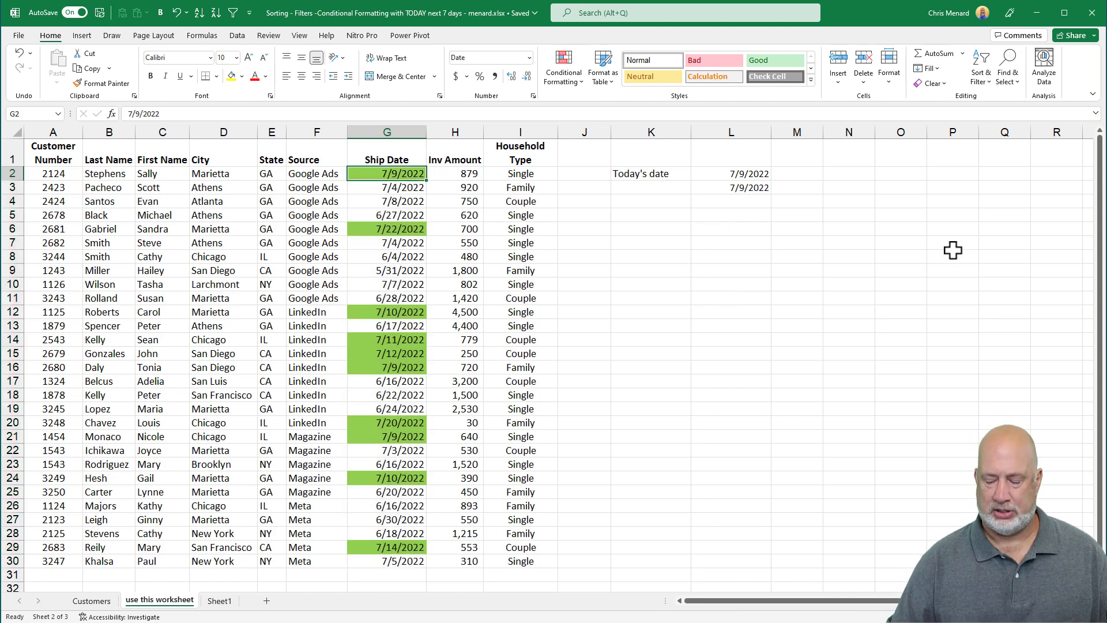
text(6/21)
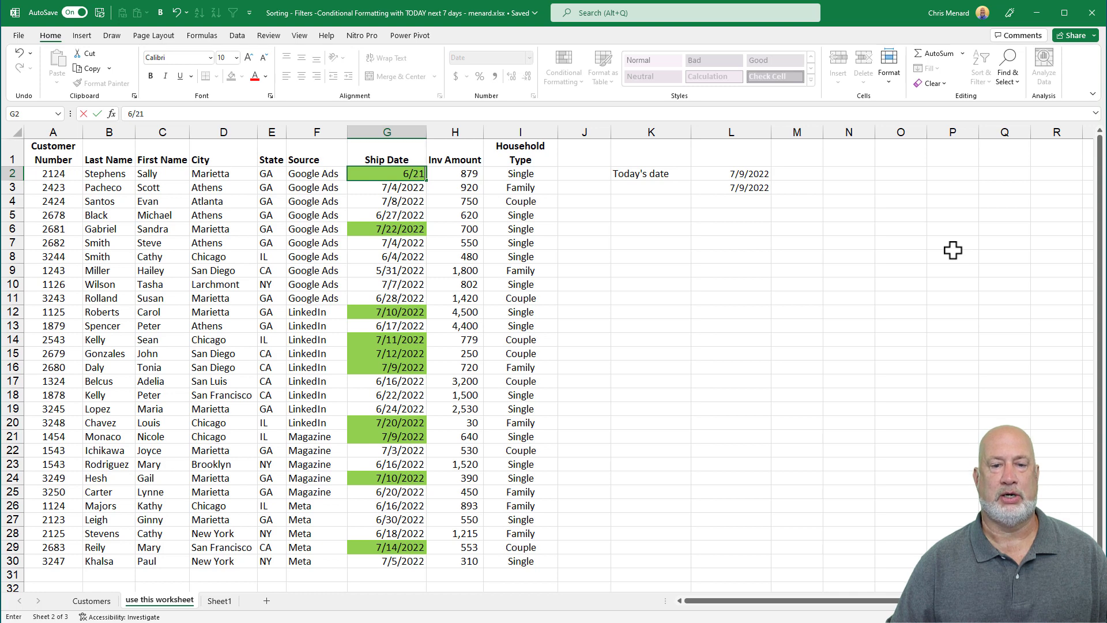
key(ctrl+Return)
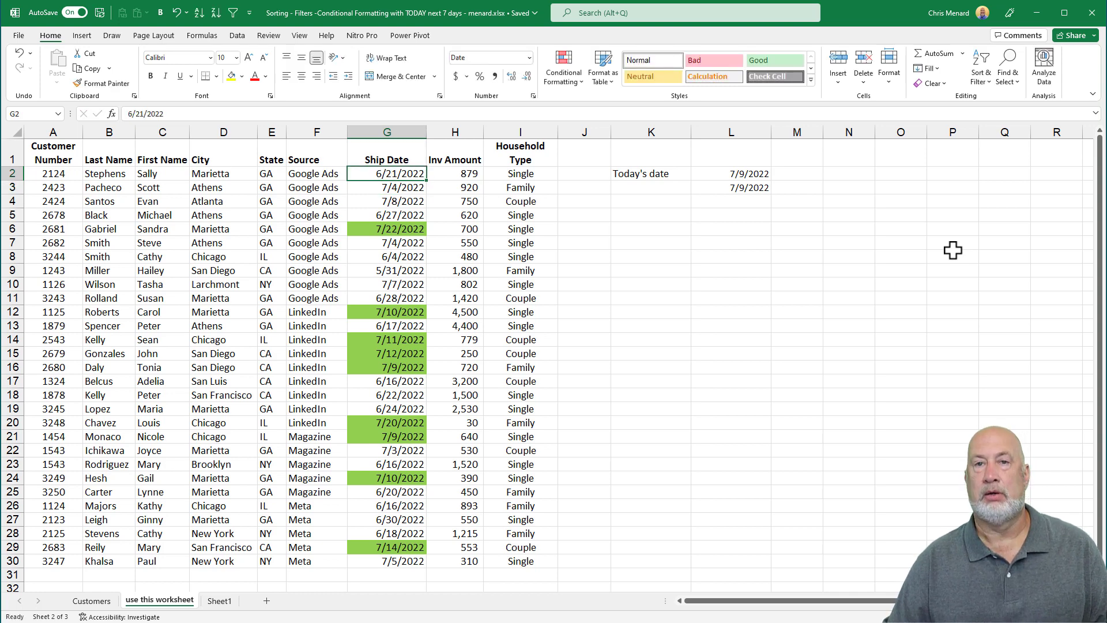
key(ctrl+z)
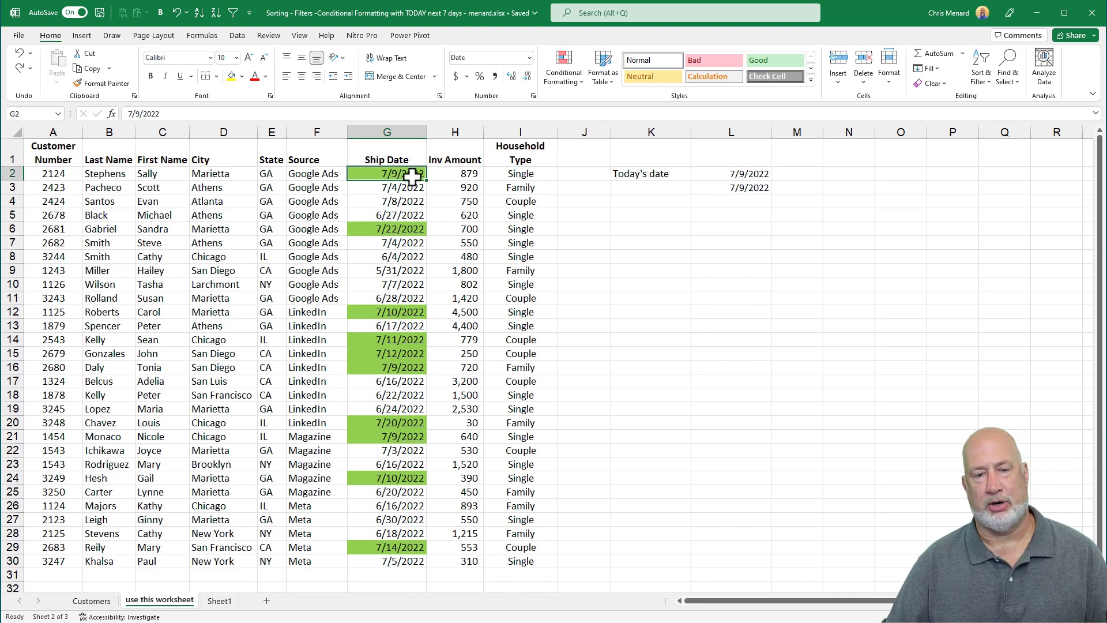
drag(404, 173, 380, 564)
click(572, 86)
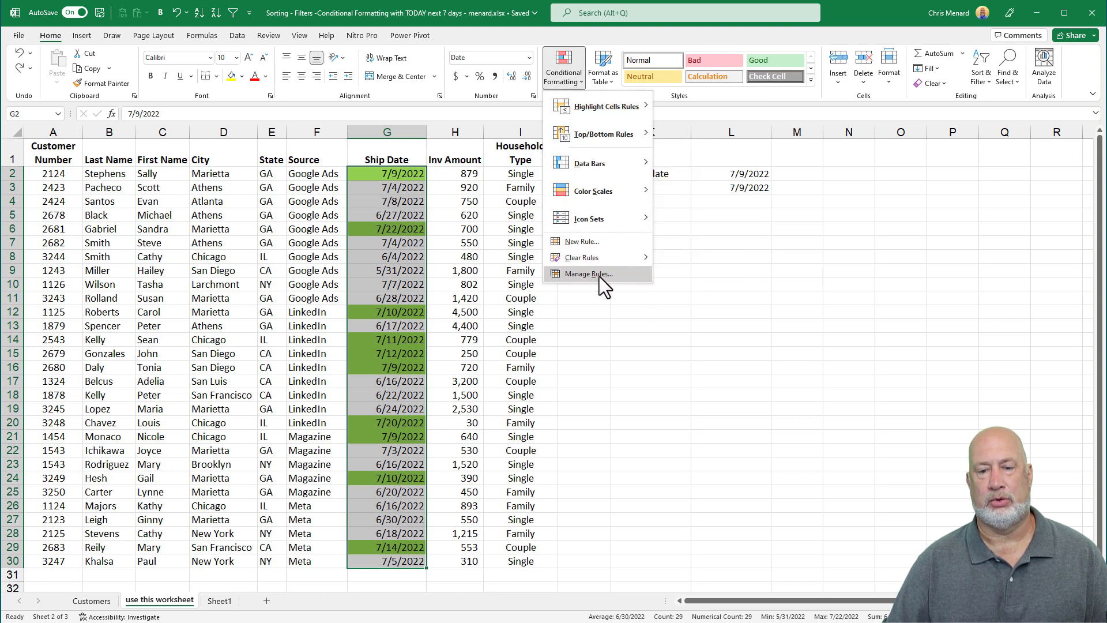
click(601, 243)
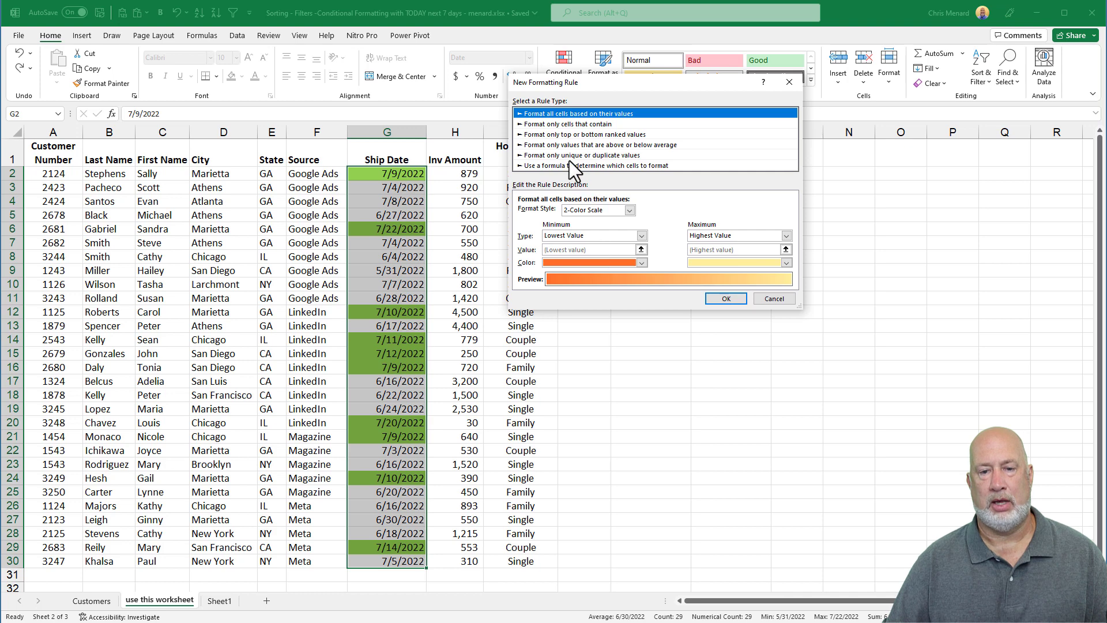
click(569, 165)
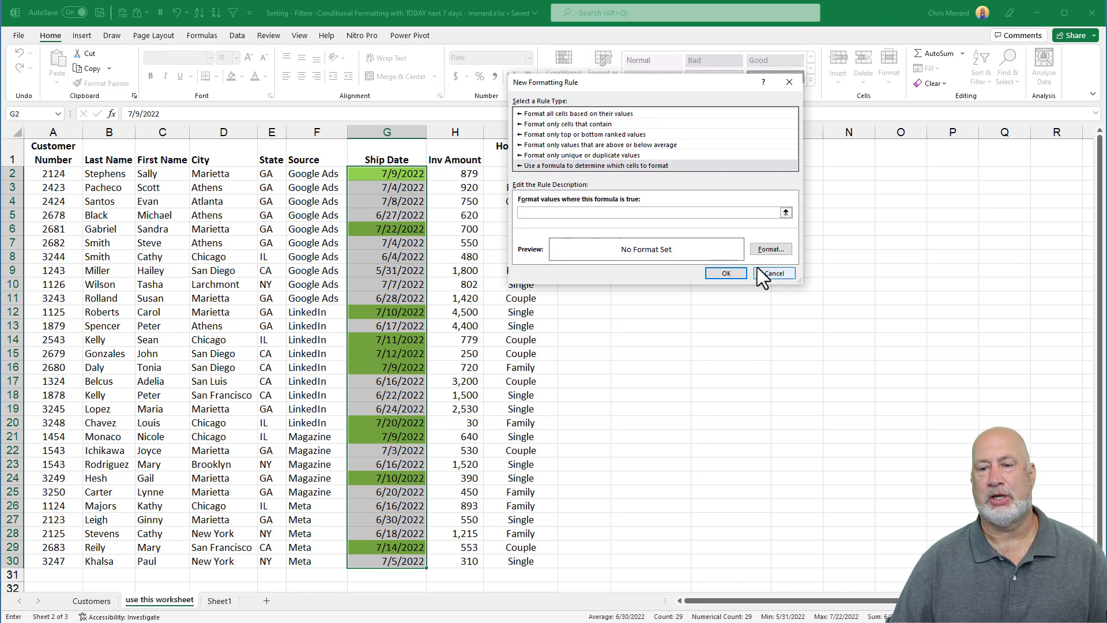
click(773, 273)
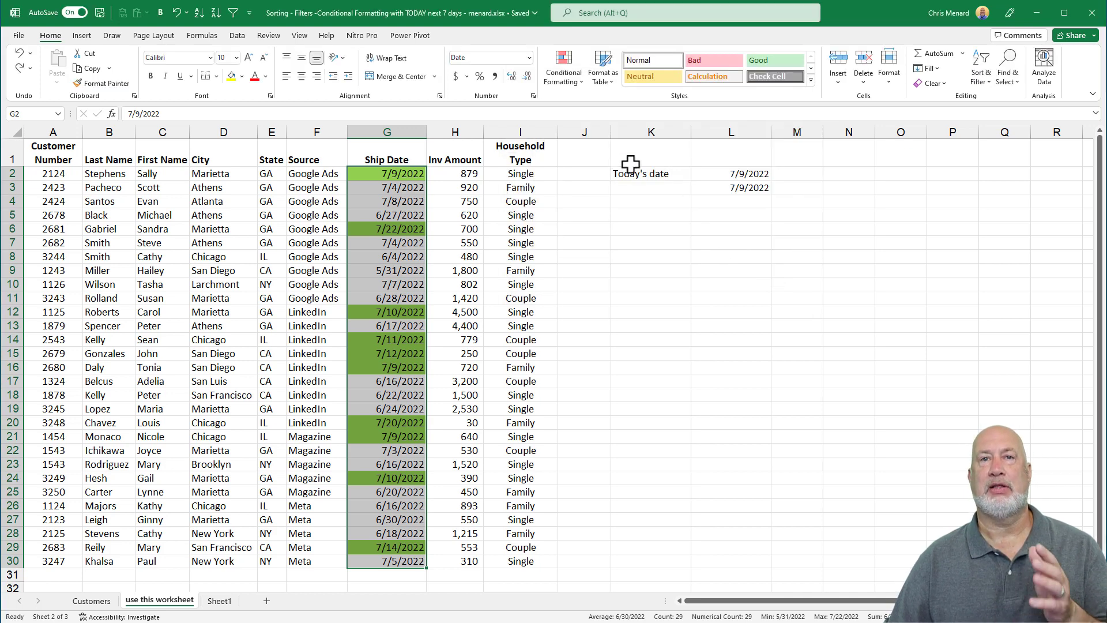
click(562, 84)
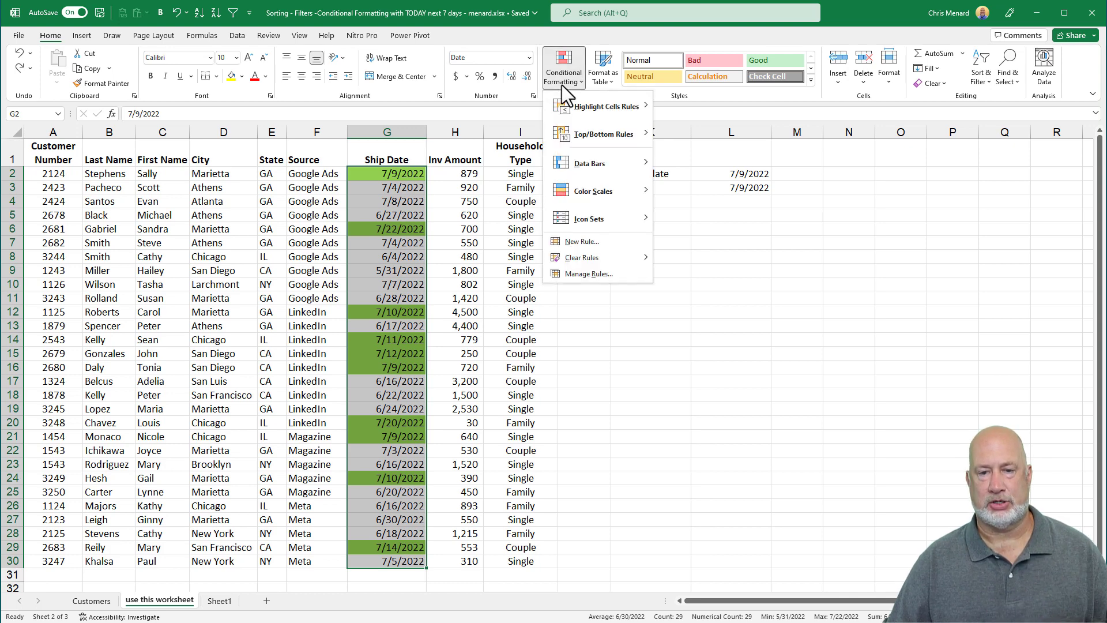
- Duplicate the =G2>=TODAY() rule and change the copy's formula to =G2<TODAY()
click(590, 275)
click(517, 166)
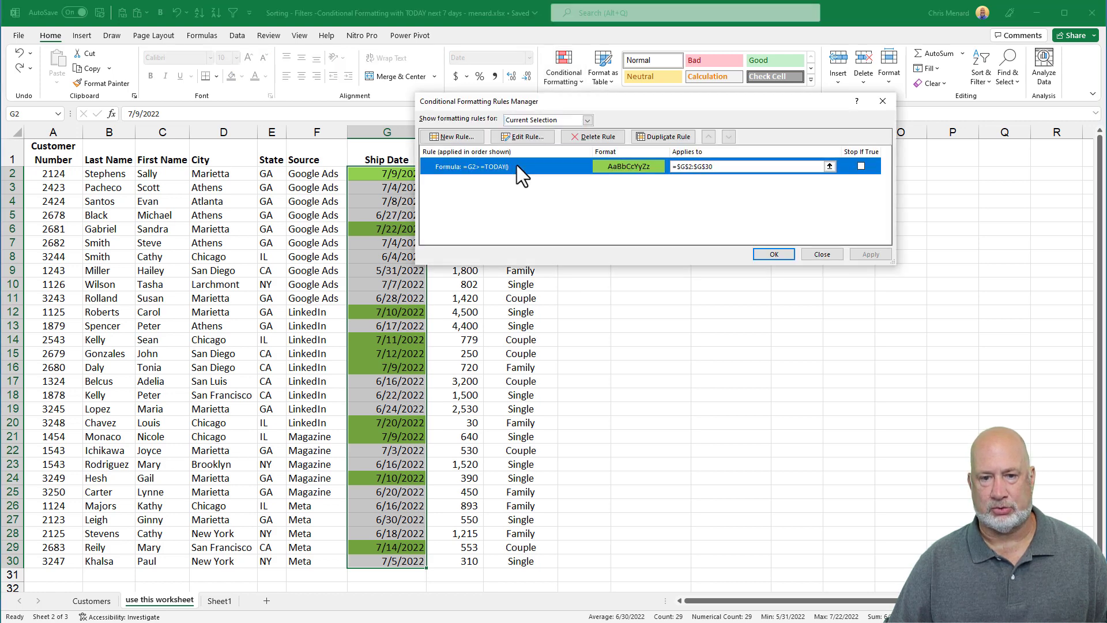
click(672, 137)
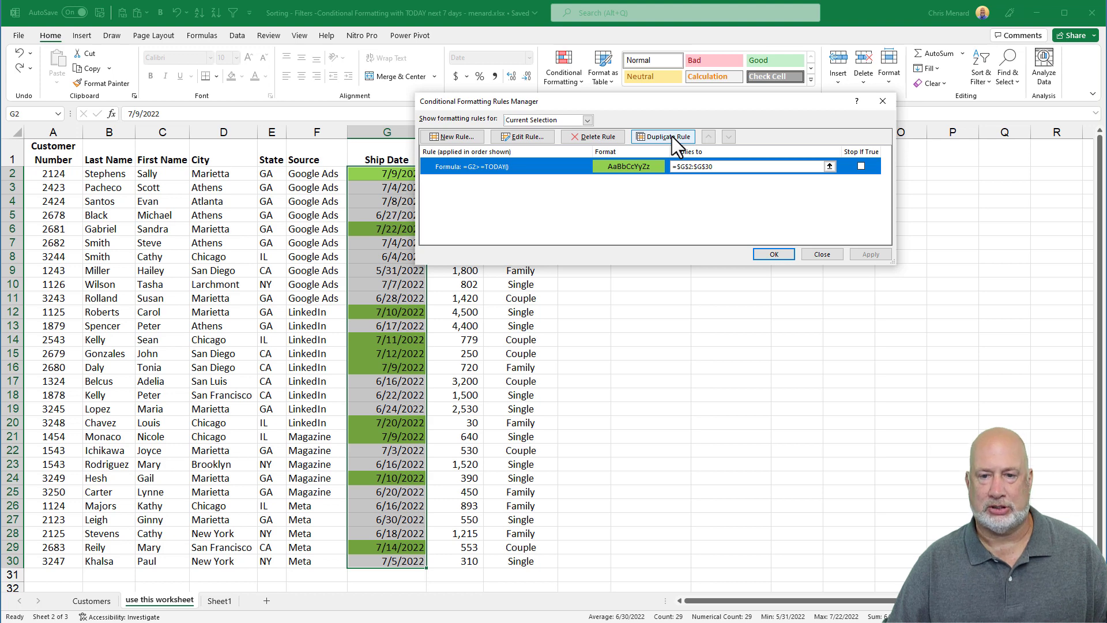
click(530, 140)
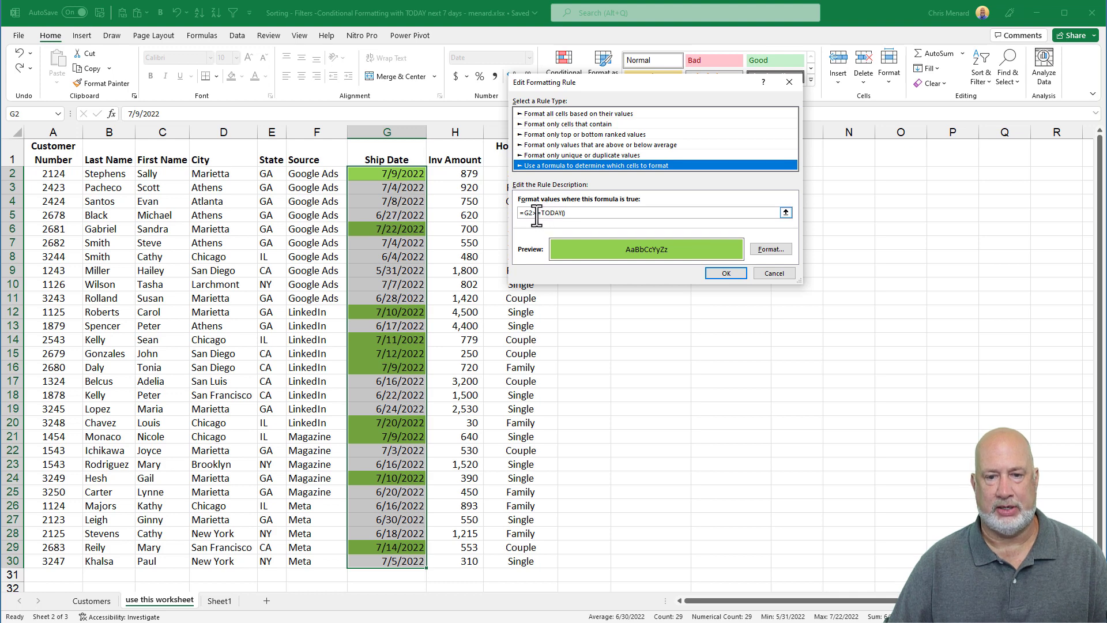
click(536, 212)
key(BackSpace)
key(BackSpace)
text(<)
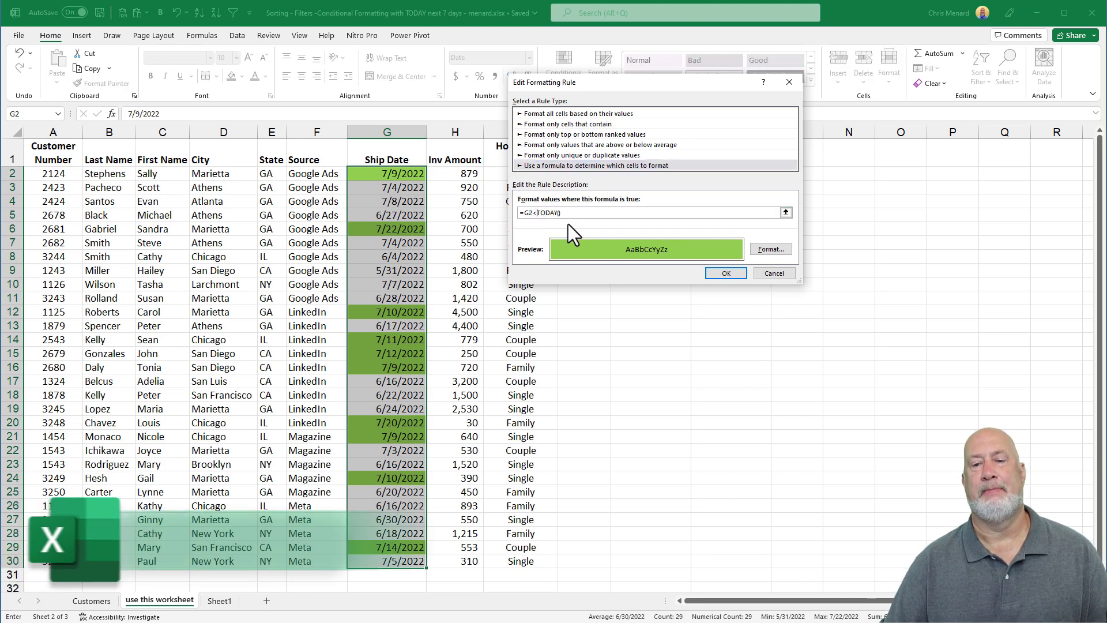
- Give the past-date rule an orange fill and apply both rules
click(781, 244)
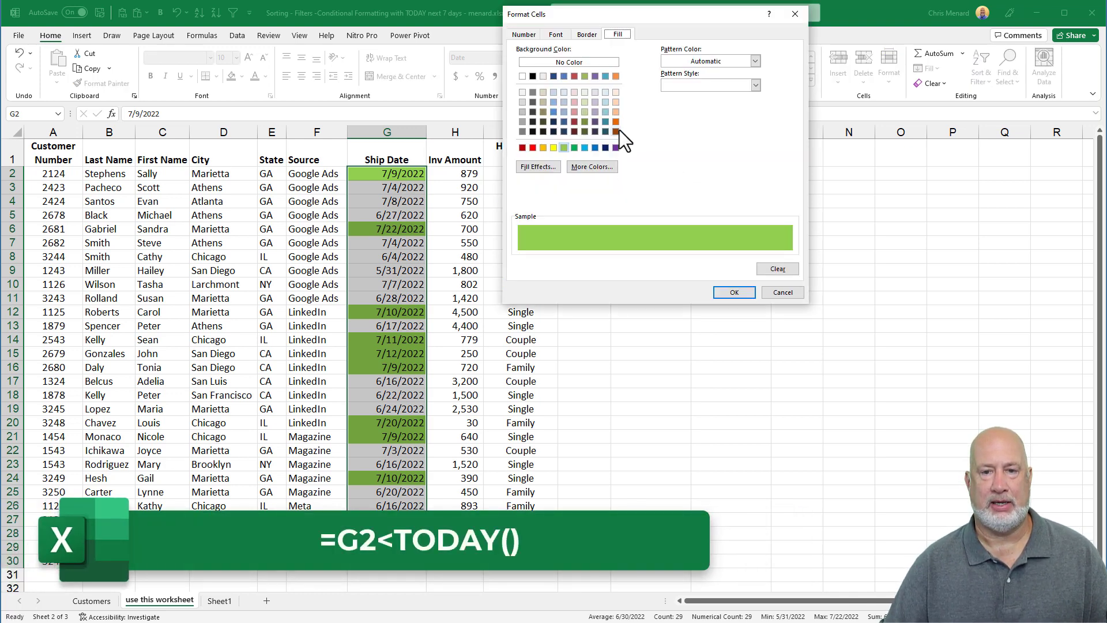
click(554, 148)
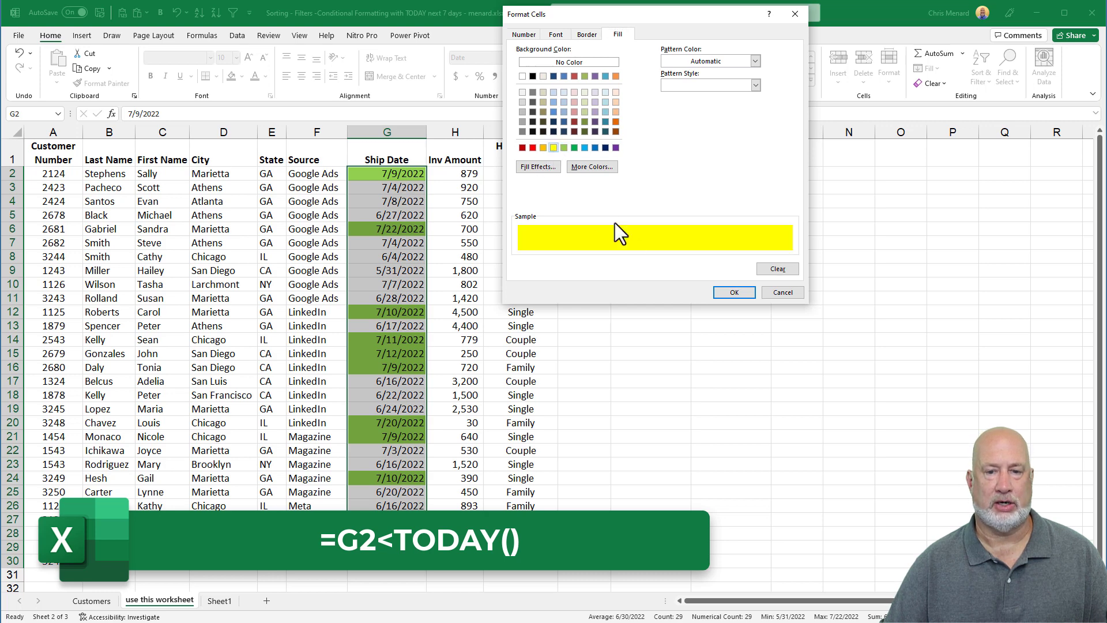
click(543, 148)
click(725, 293)
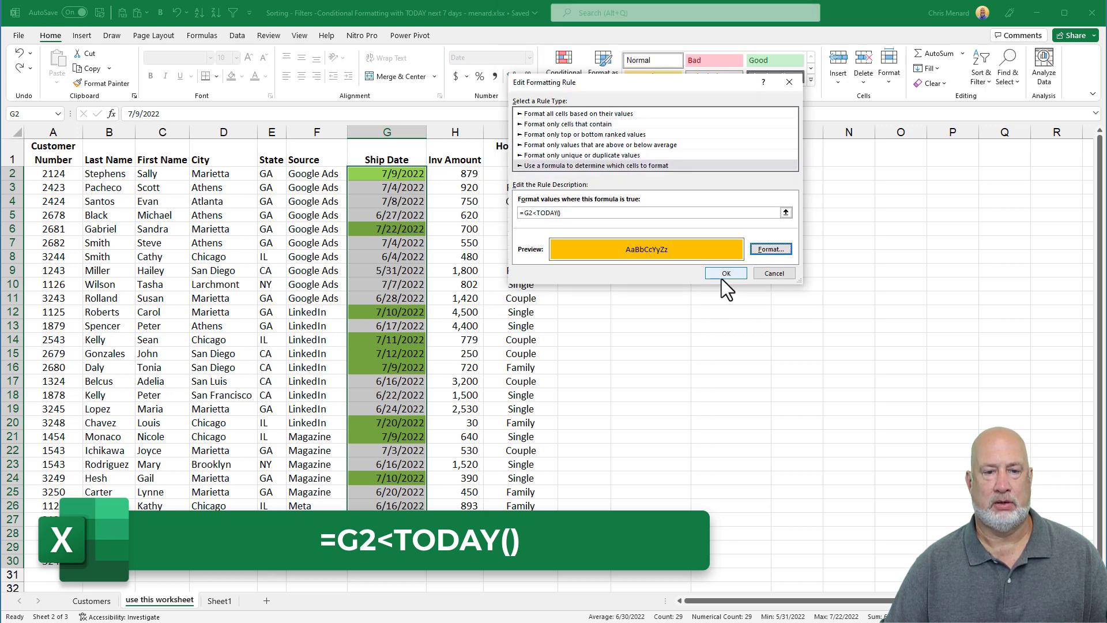
click(721, 279)
click(768, 252)
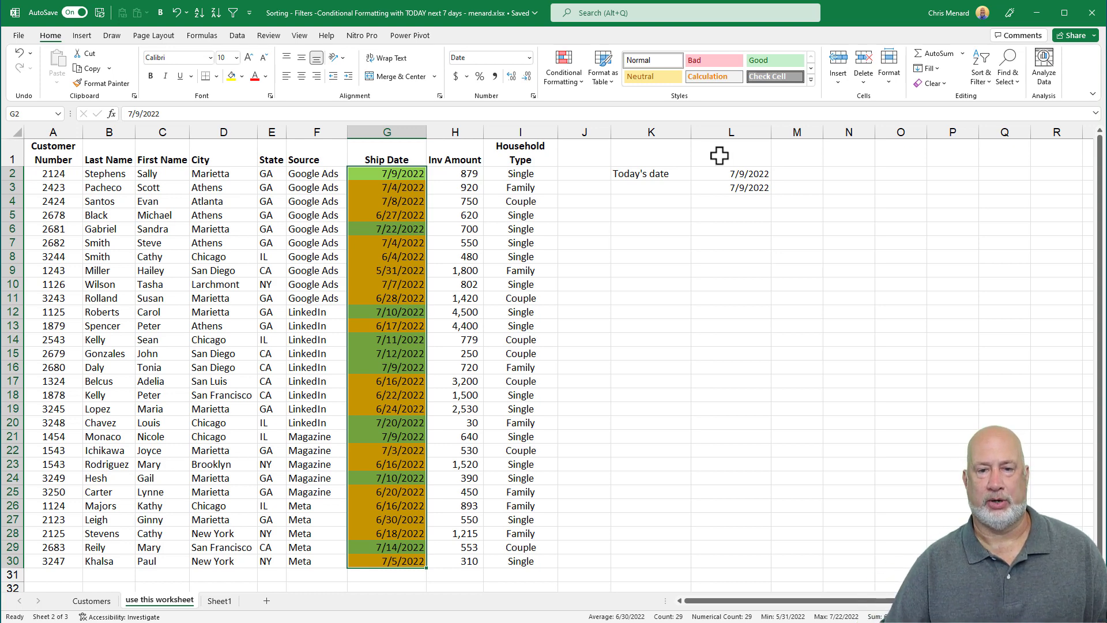
click(564, 72)
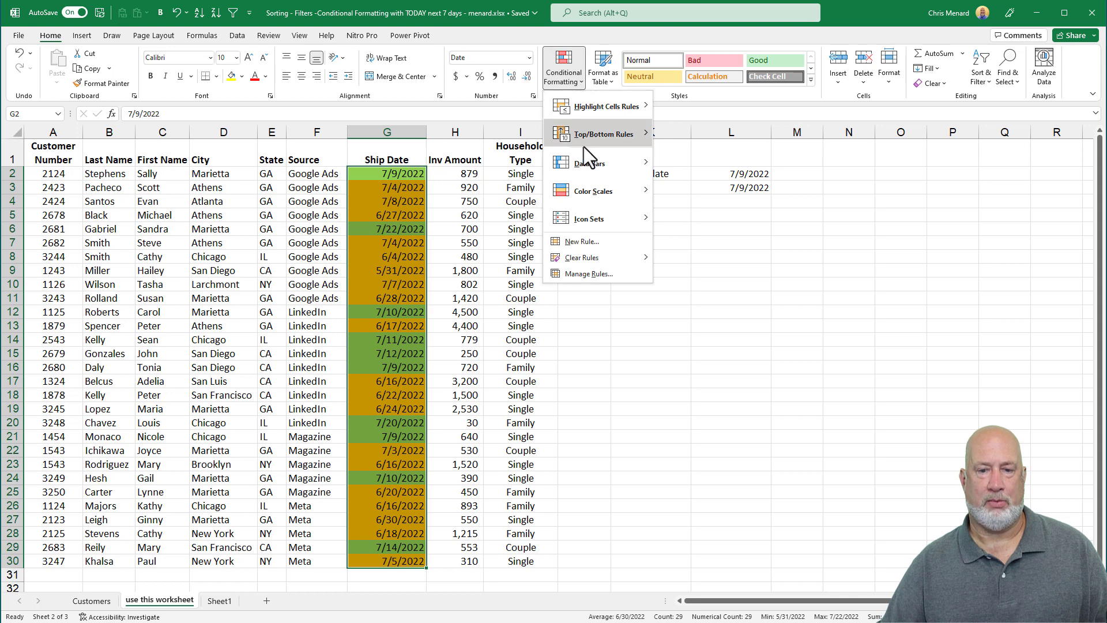
mouse_move(592, 258)
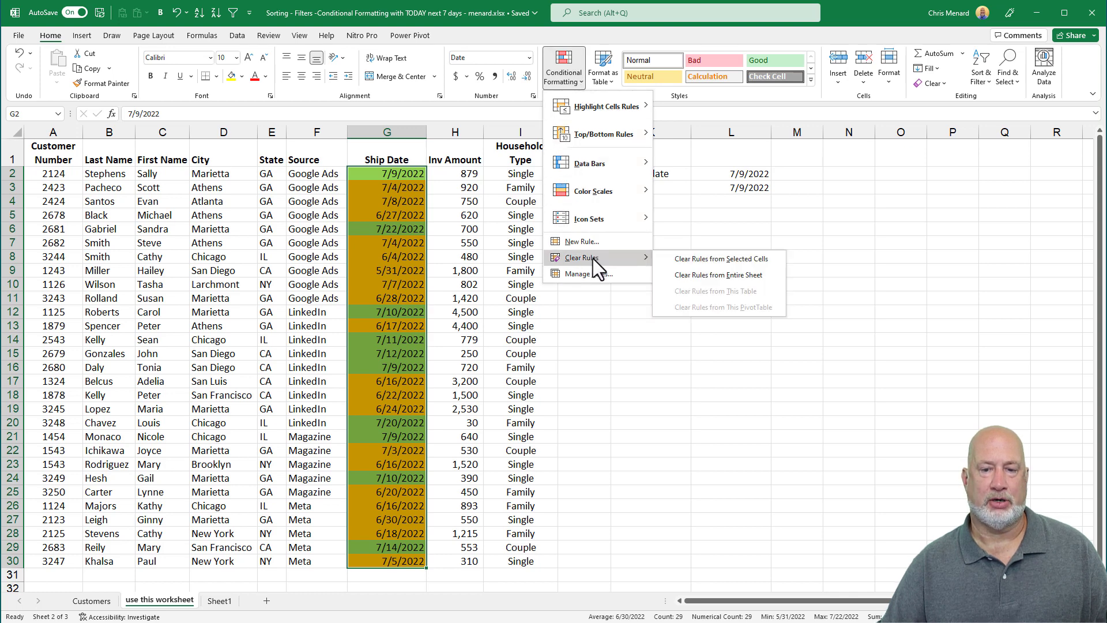
click(702, 275)
click(702, 275)
drag(404, 173, 408, 562)
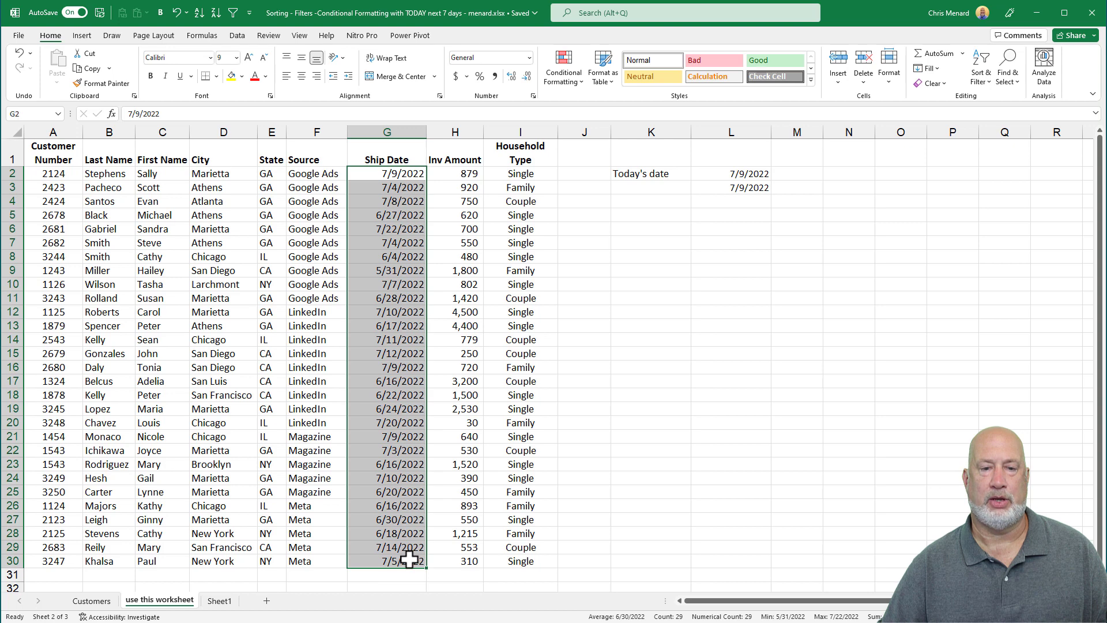
click(569, 82)
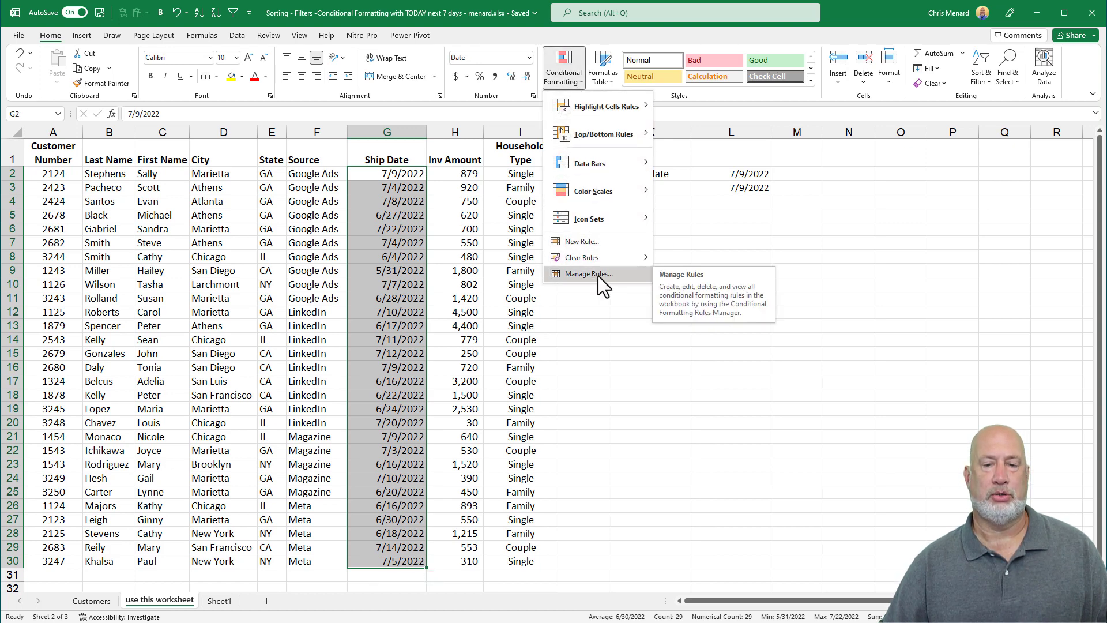
click(597, 242)
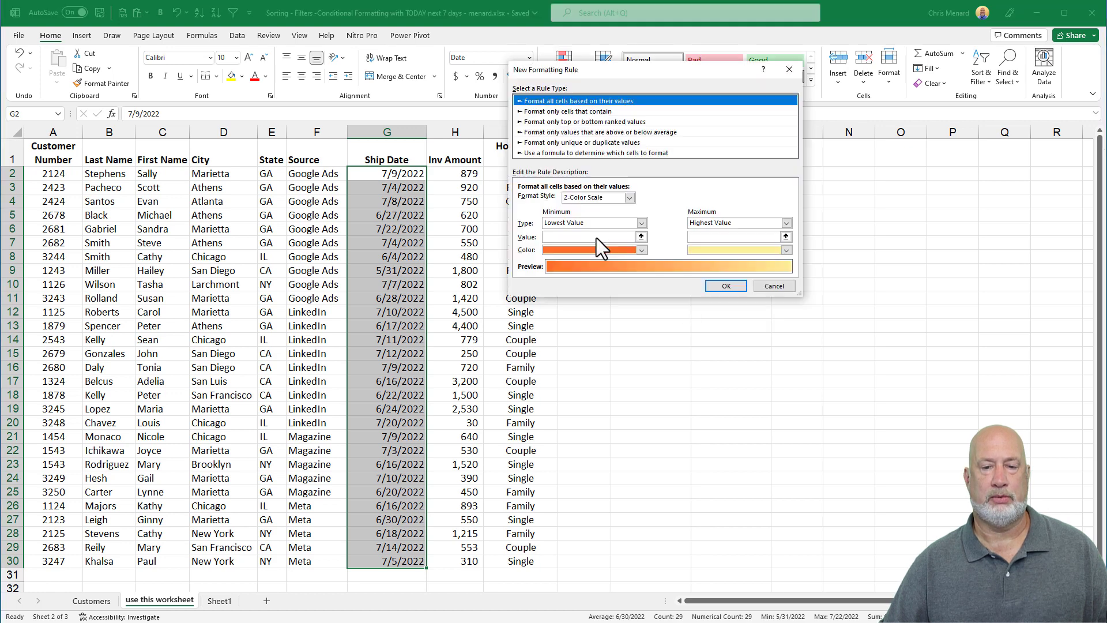
click(545, 153)
click(564, 202)
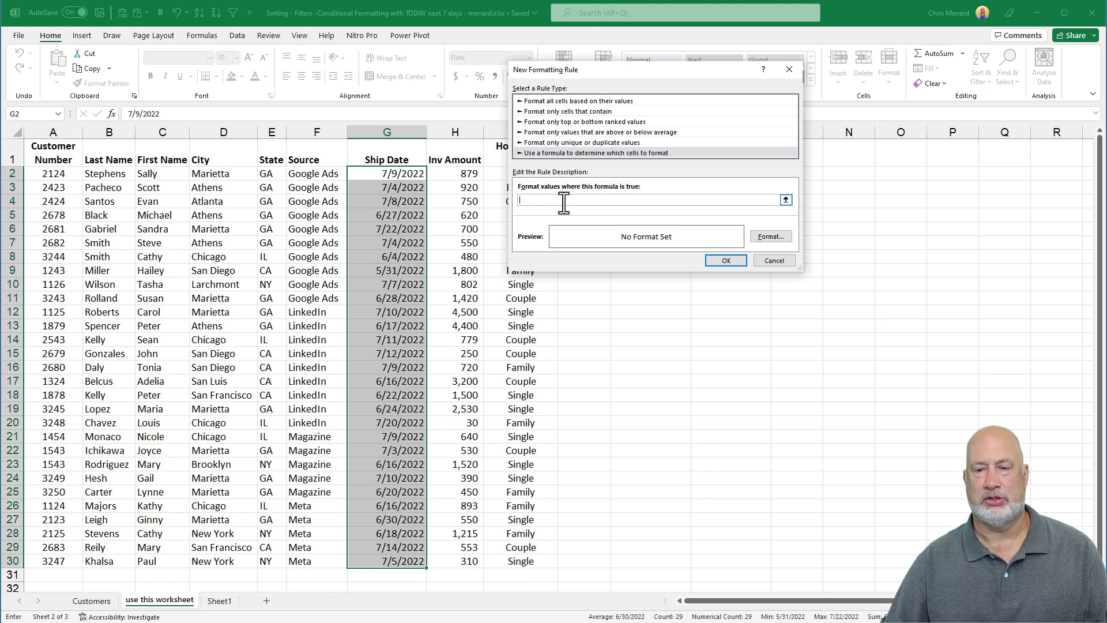
- Cancel the new formatting rule and look over the State and Source entries
click(772, 261)
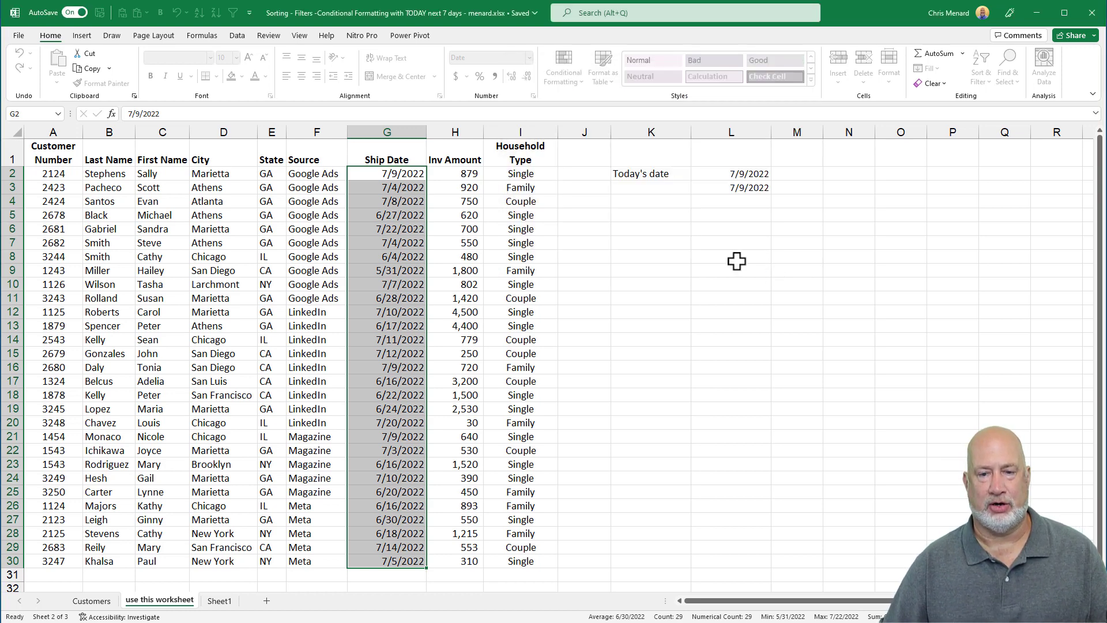
click(649, 242)
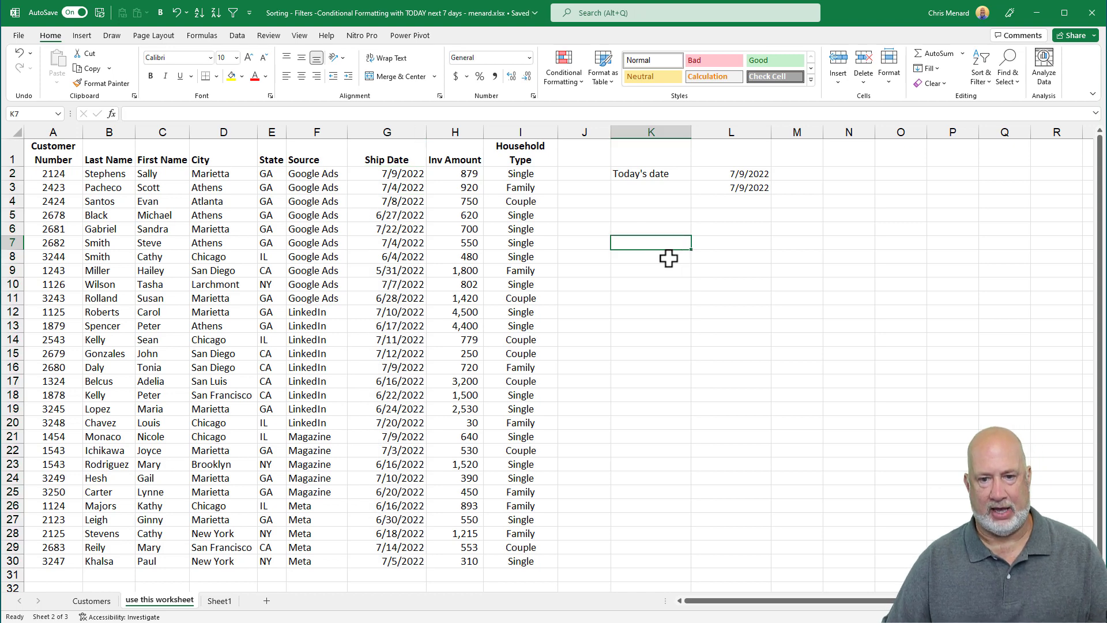
click(657, 257)
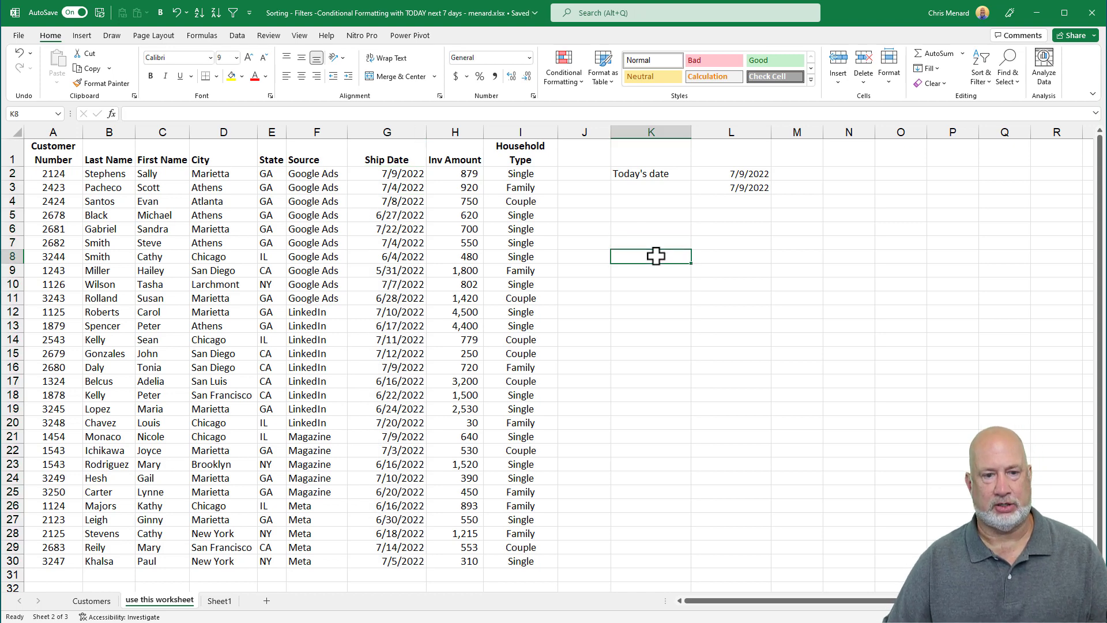
click(319, 255)
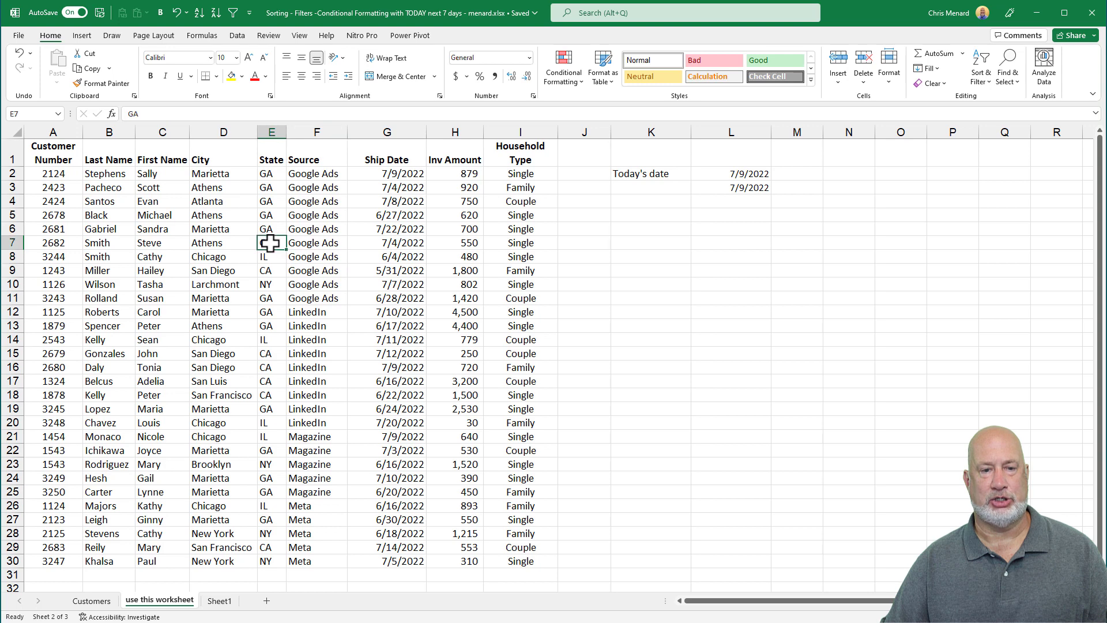
click(300, 242)
- Enter =AND(E2="GA",F2="google ads") in J2 and fill it down to row 30
click(590, 174)
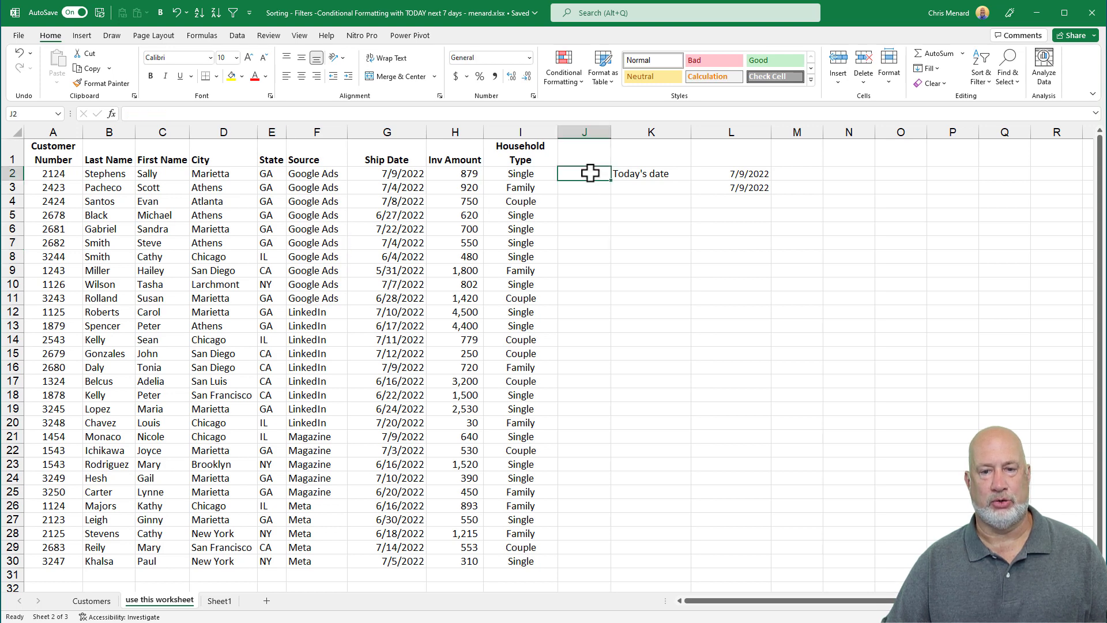
text(=)
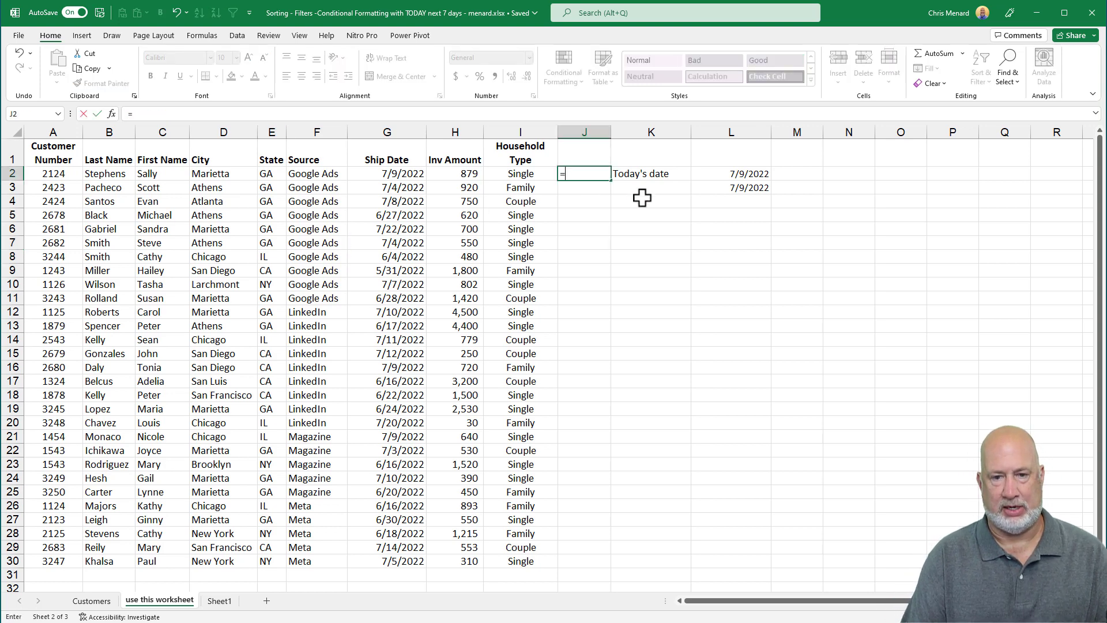
text(and)
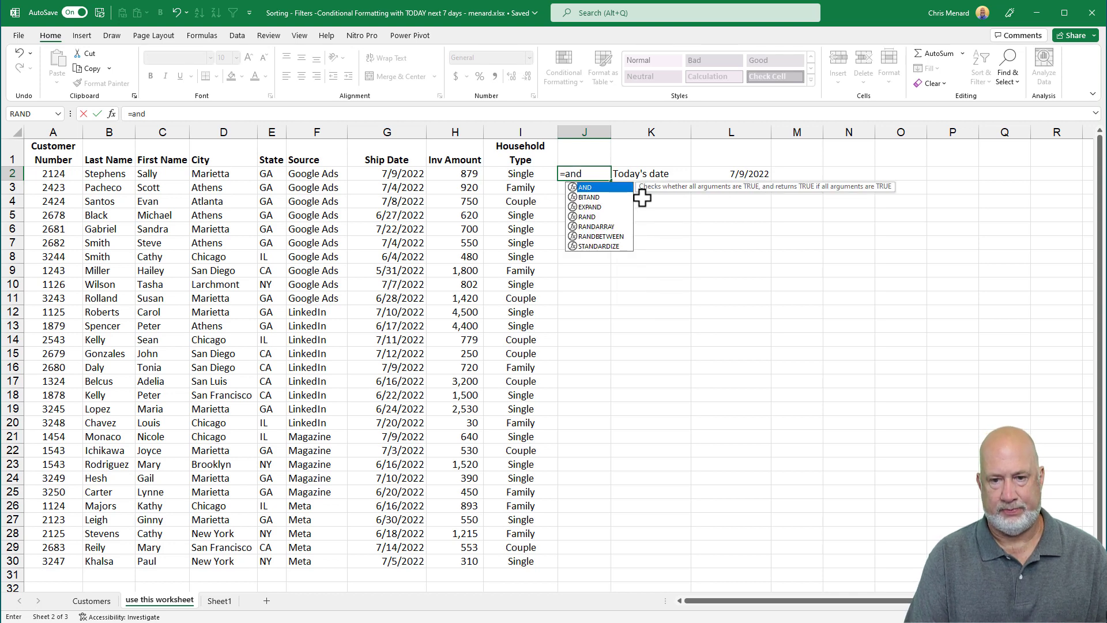
text(()
click(268, 173)
text(="GA")
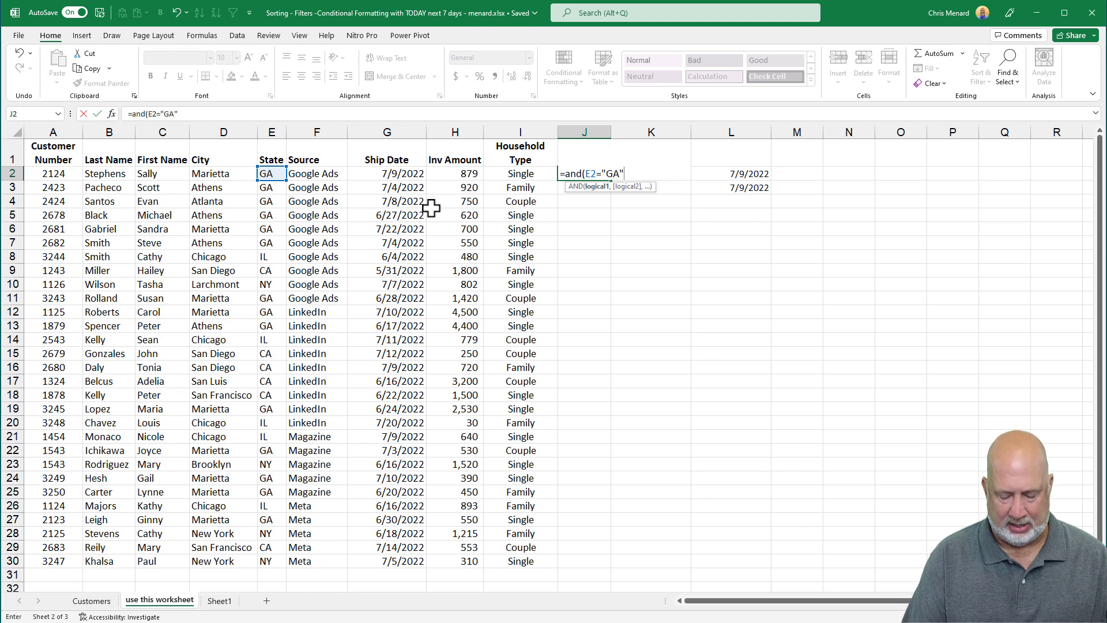
text(,)
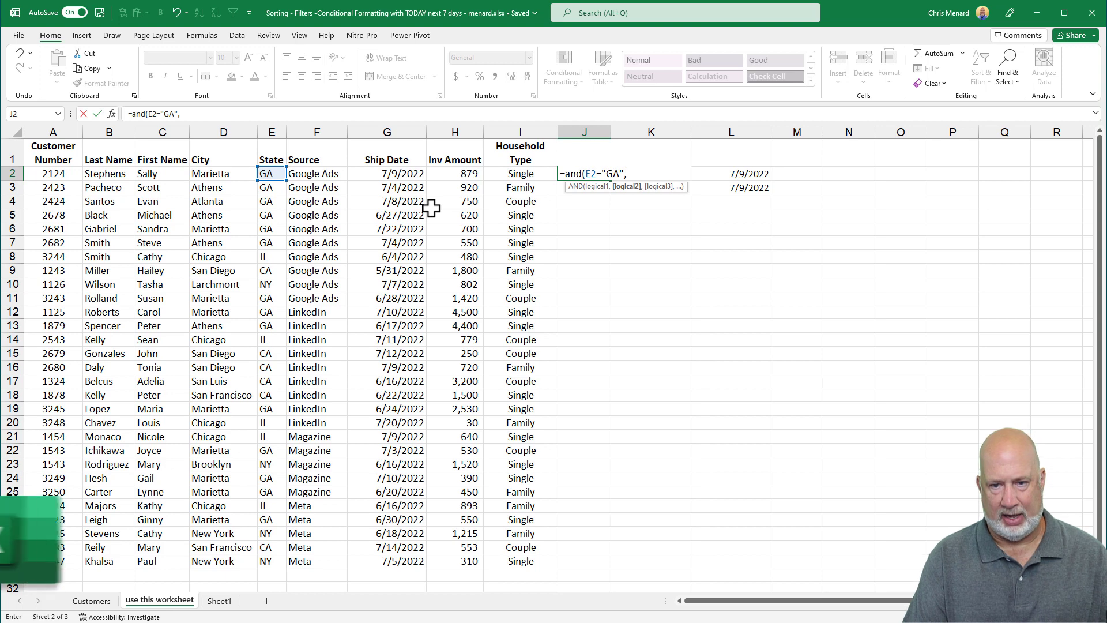
text(f2=)
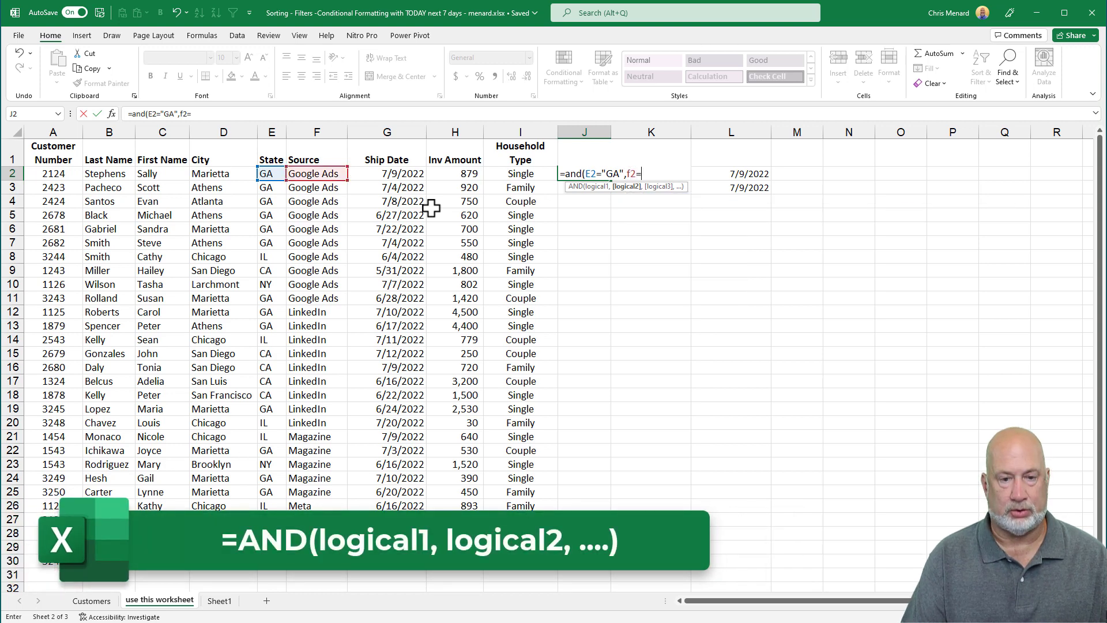
text("google ads")
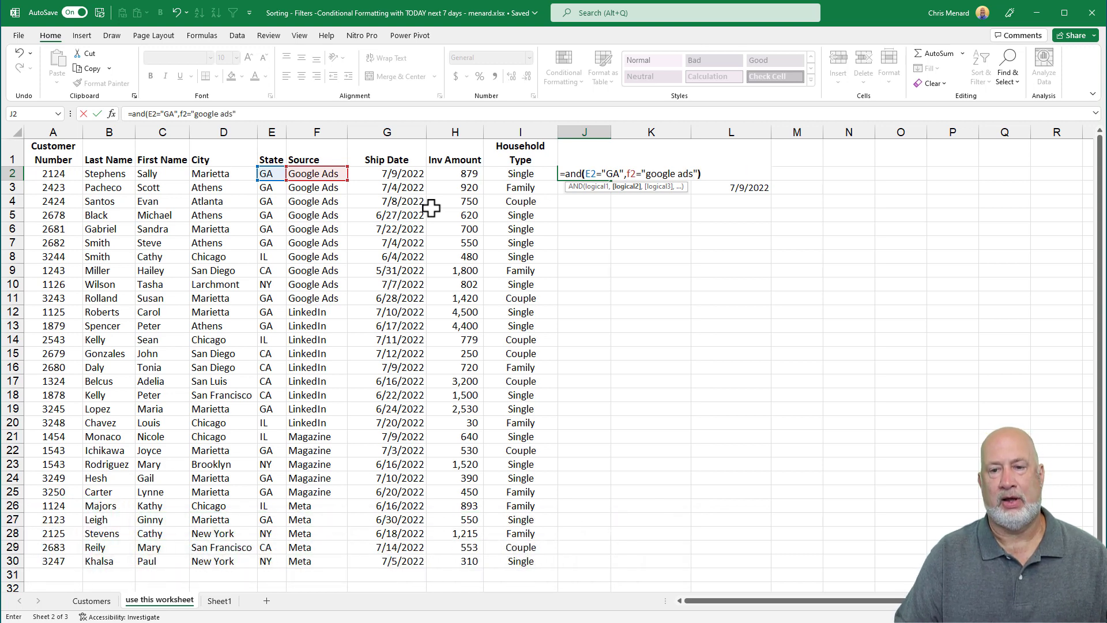
text())
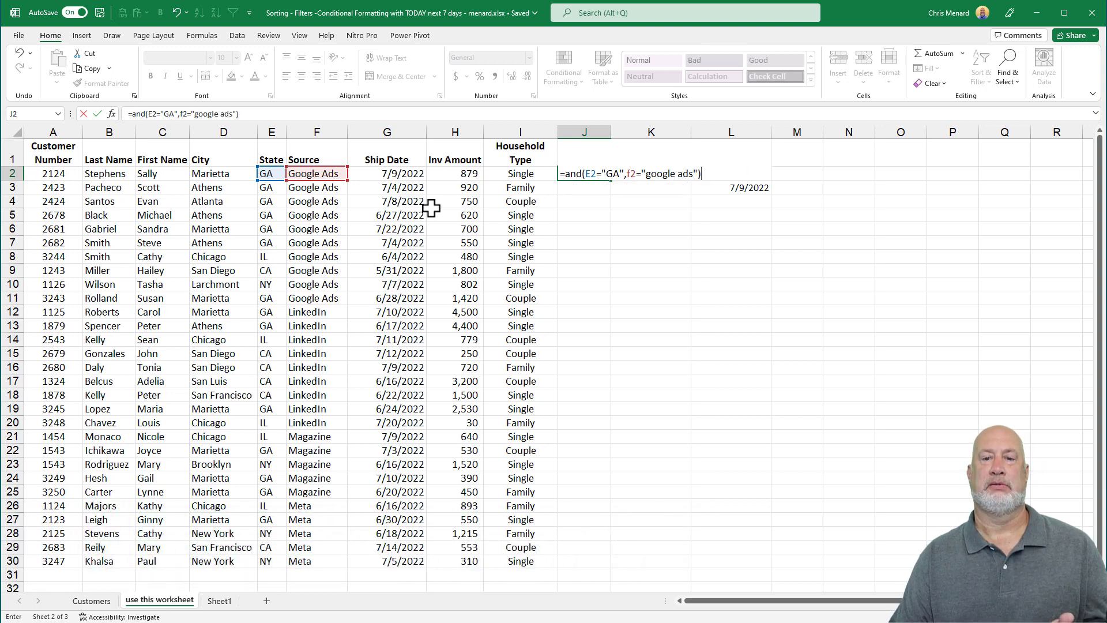
key(ctrl+Return)
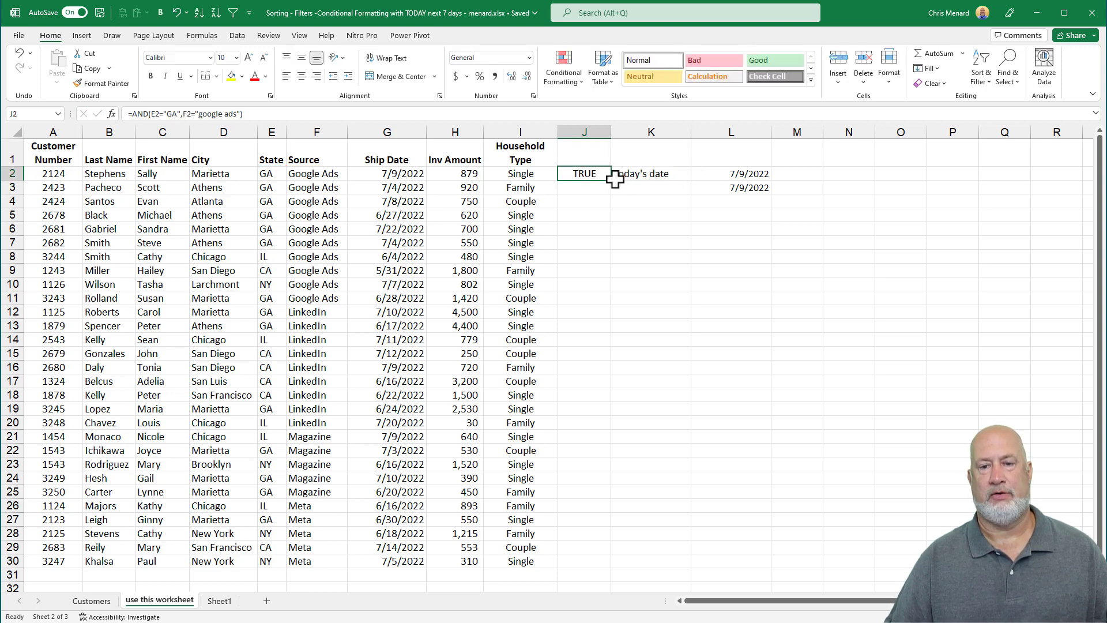
mouse_move(615, 183)
mouse_down()
mouse_move(610, 207)
mouse_move(608, 178)
mouse_up()
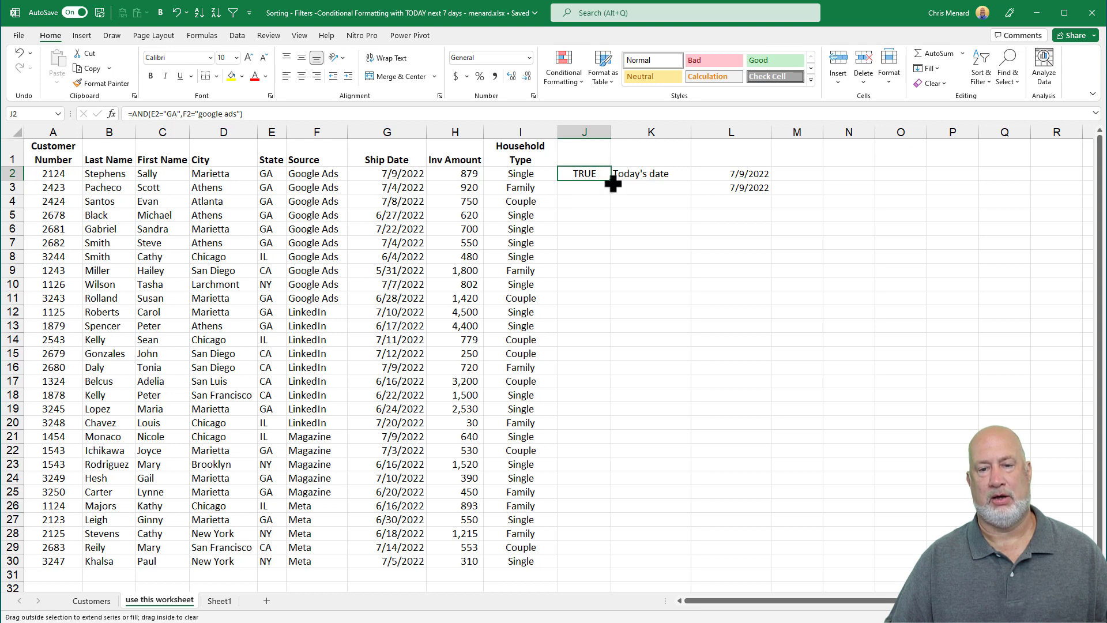
double_click(613, 183)
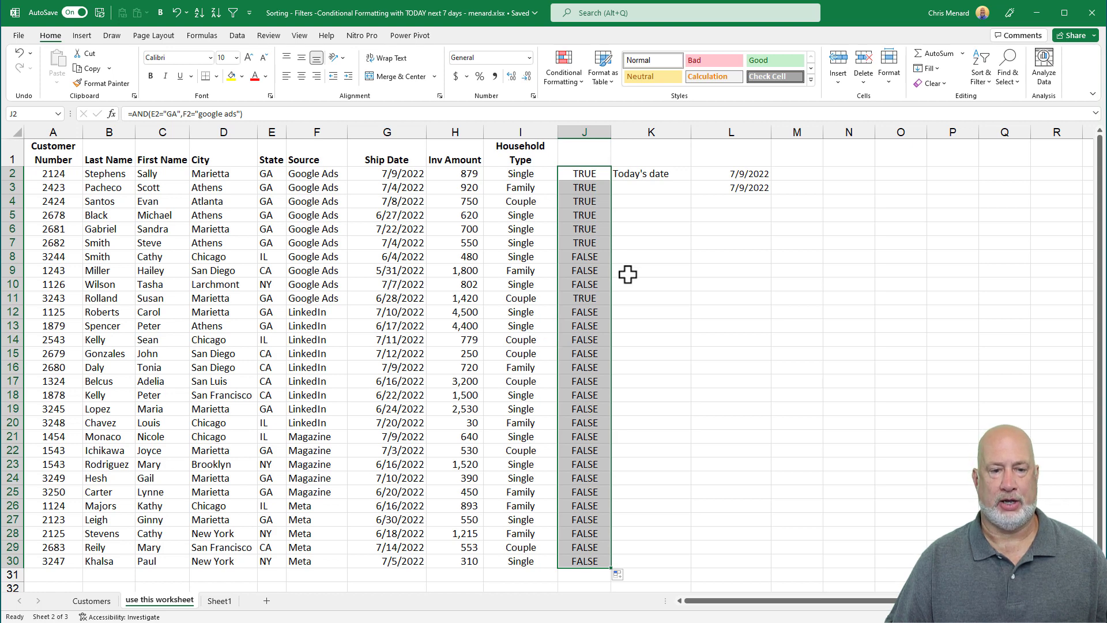
- Change row 9's State from CA to GA, then clear column J
click(277, 274)
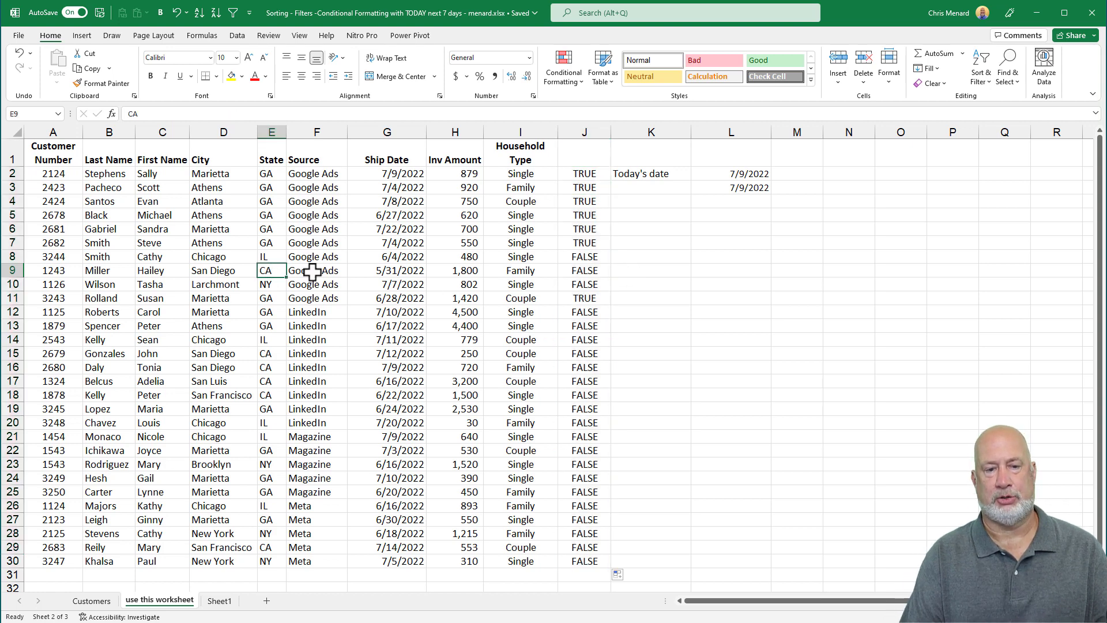
text(GA)
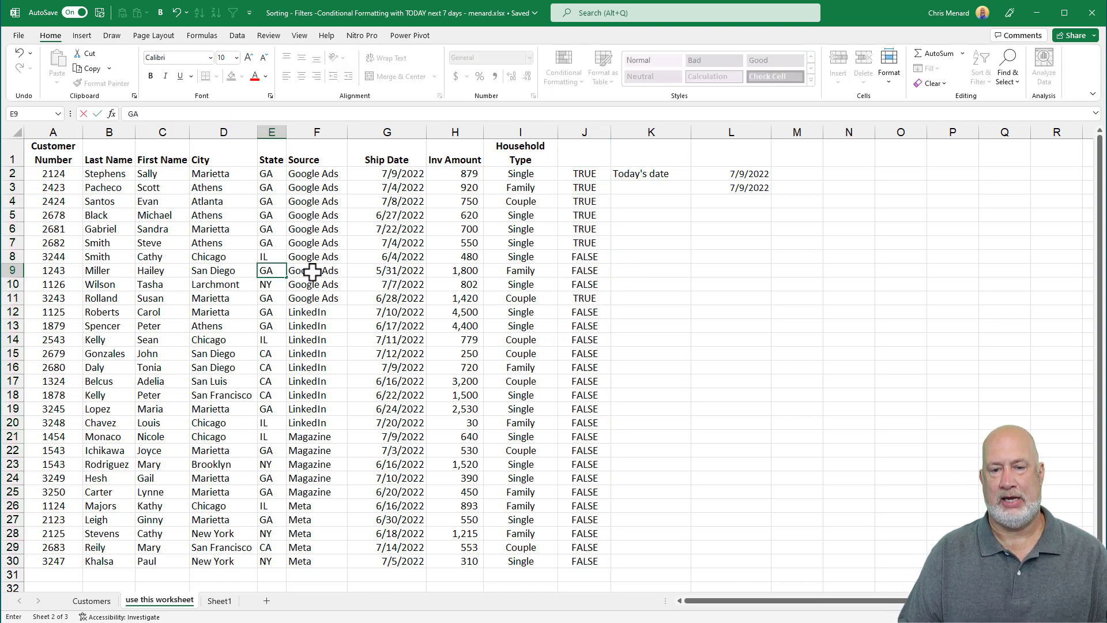
key(Right)
key(Right)
key(Right)
key(Right)
key(Right)
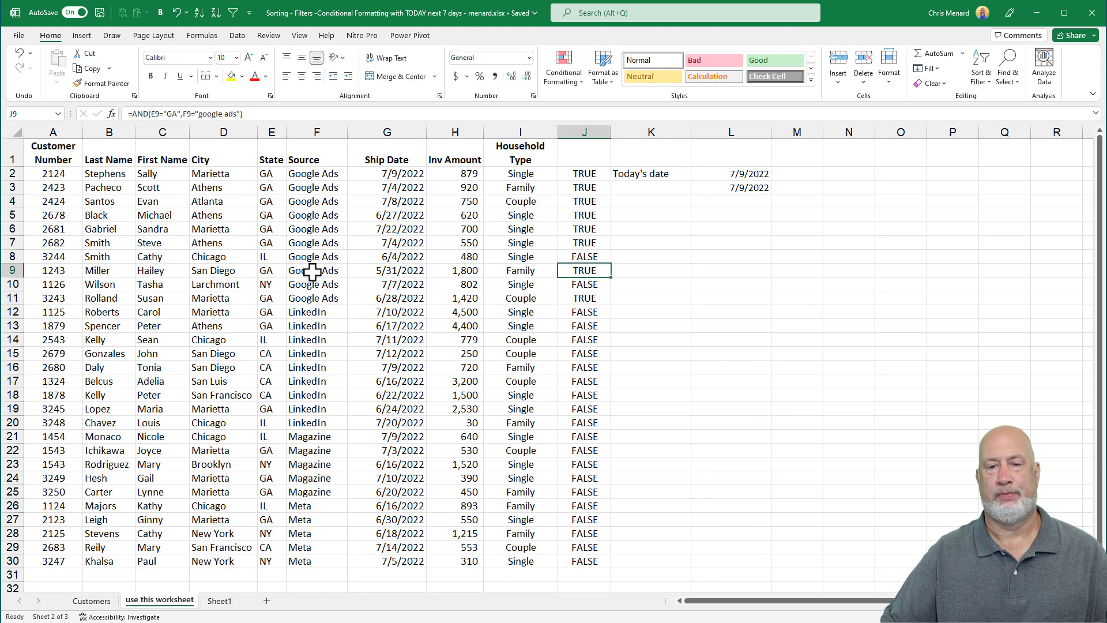
click(600, 173)
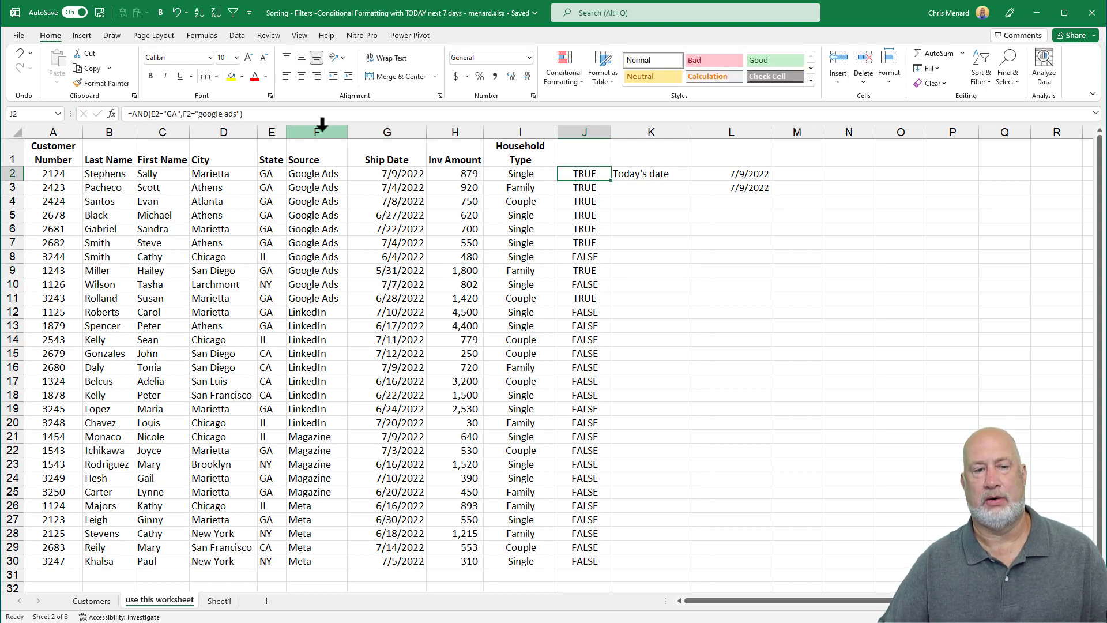
click(589, 133)
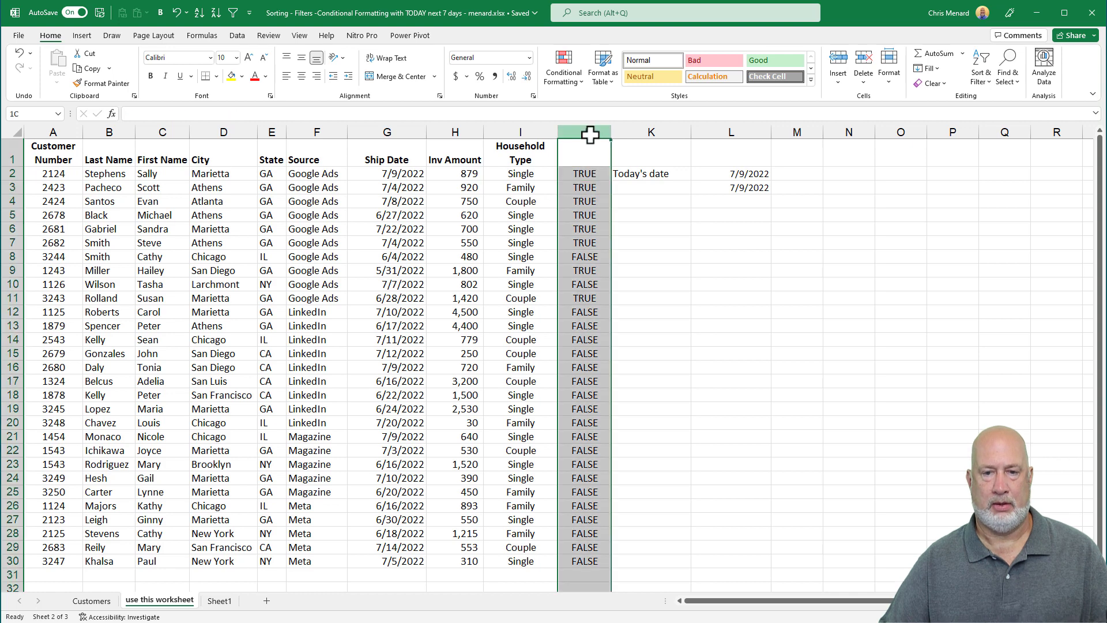
key(Delete)
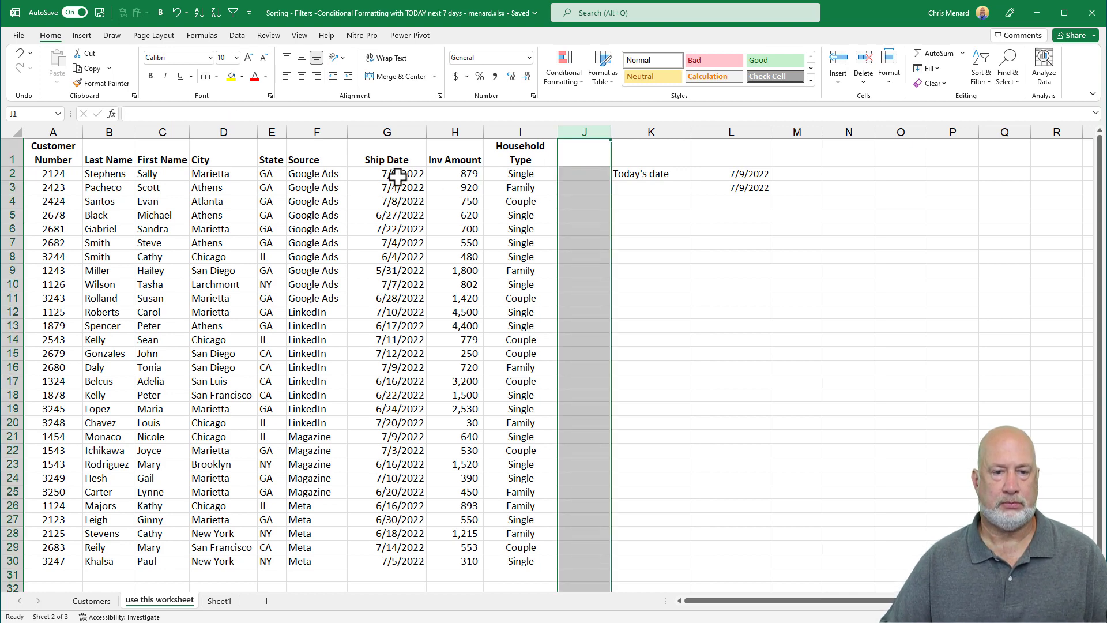
- Set up a G2:G30 formula rule =AND(G2>TODAY(),G2<=(TODAY()+3)) with light green fill
drag(398, 176, 372, 561)
click(575, 68)
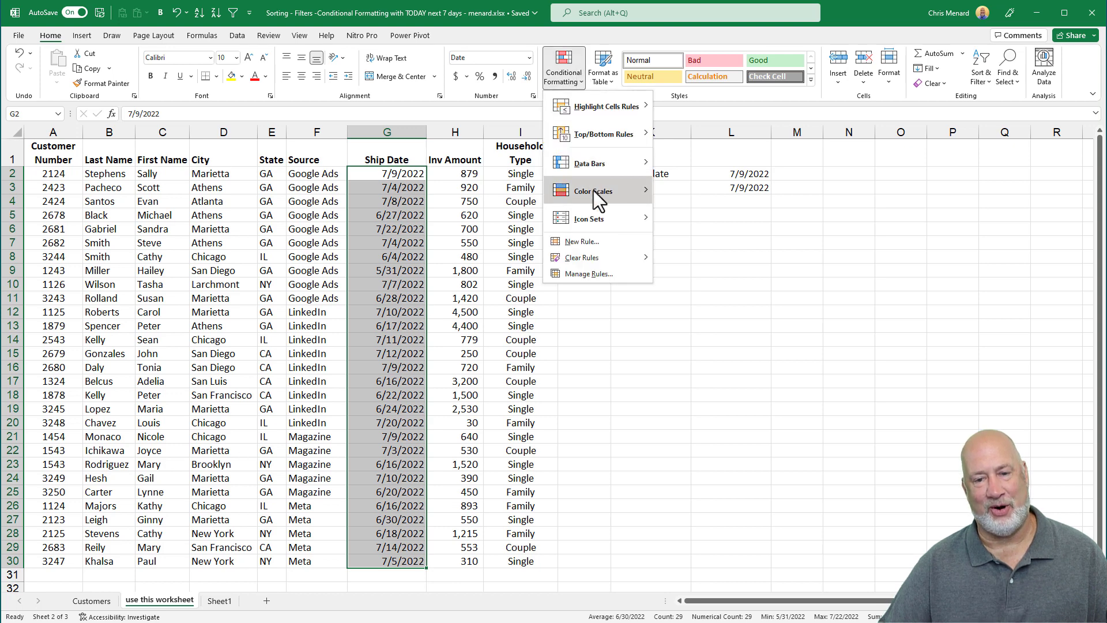
click(606, 244)
click(554, 138)
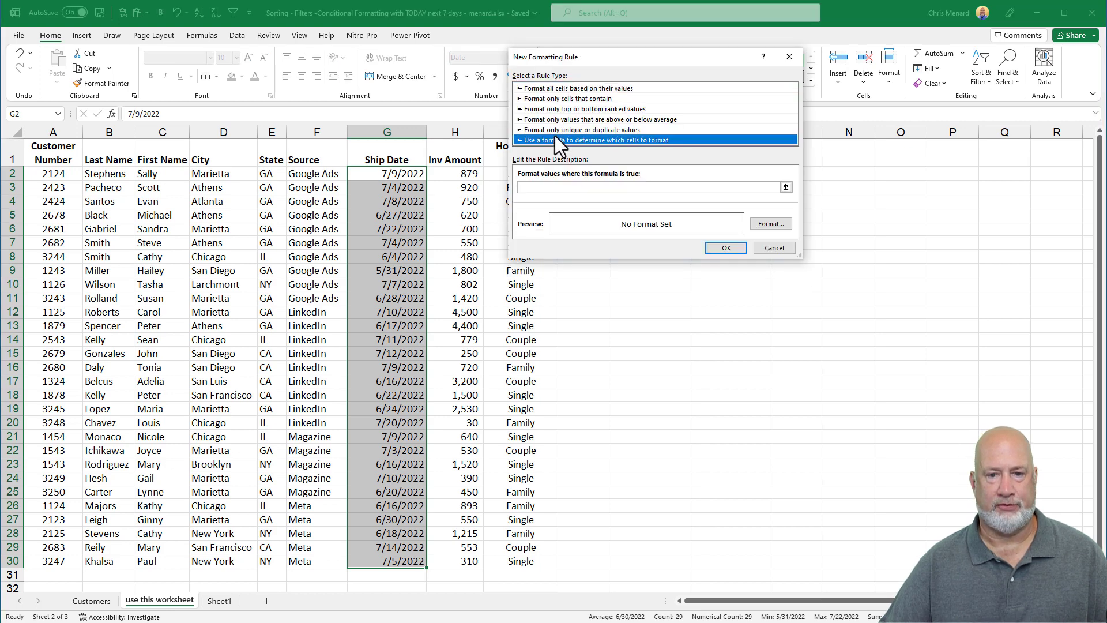
click(552, 186)
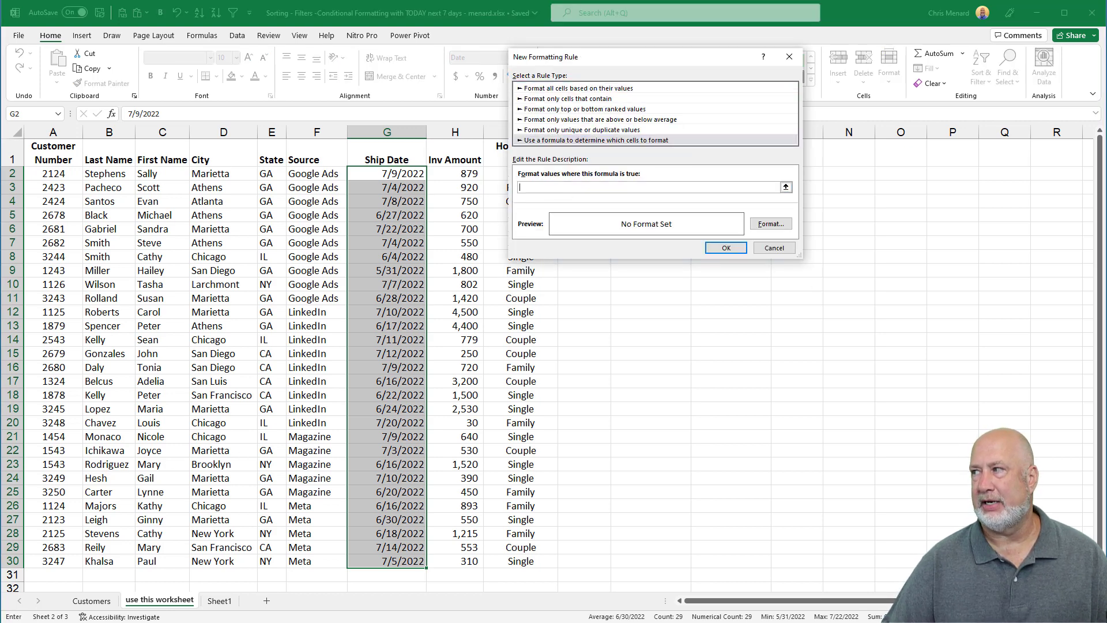
click(1005, 376)
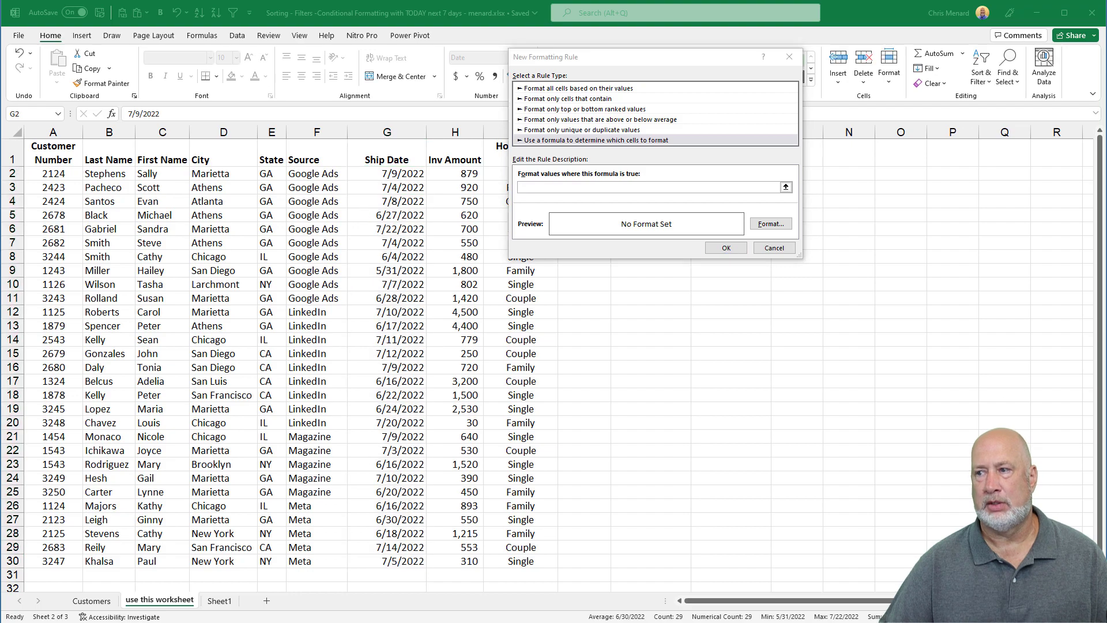
click(549, 187)
text(=and)
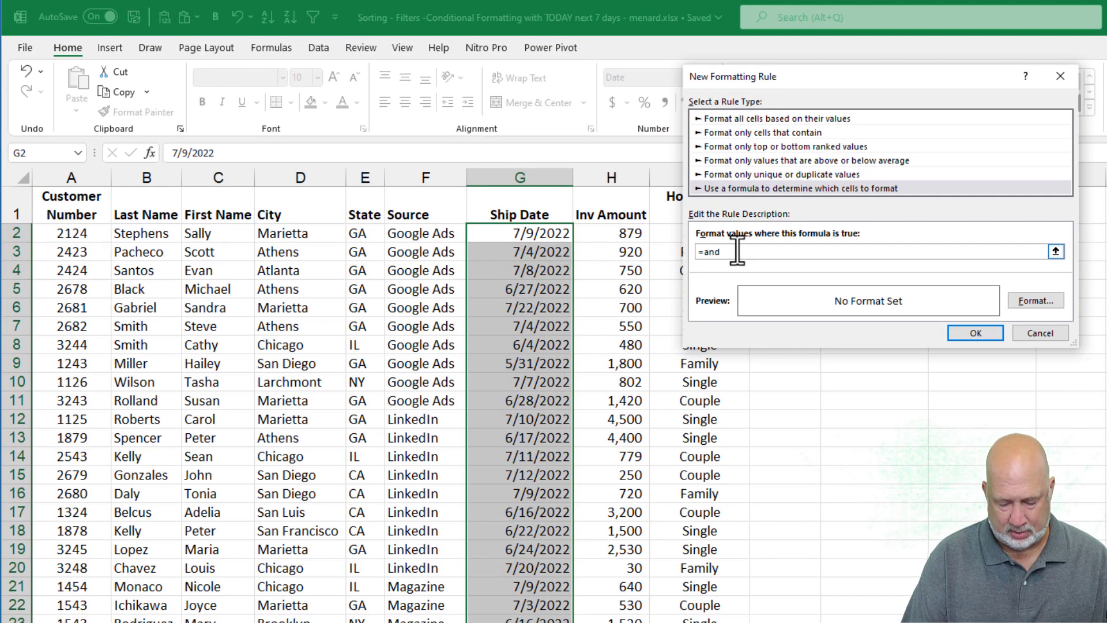
text(()
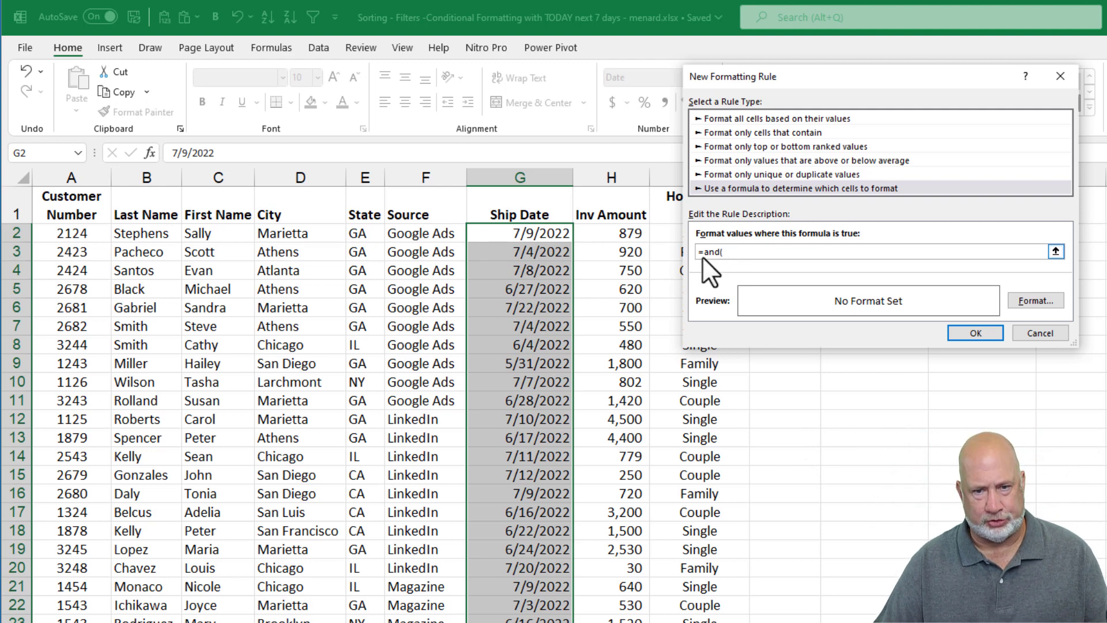
text(g2)
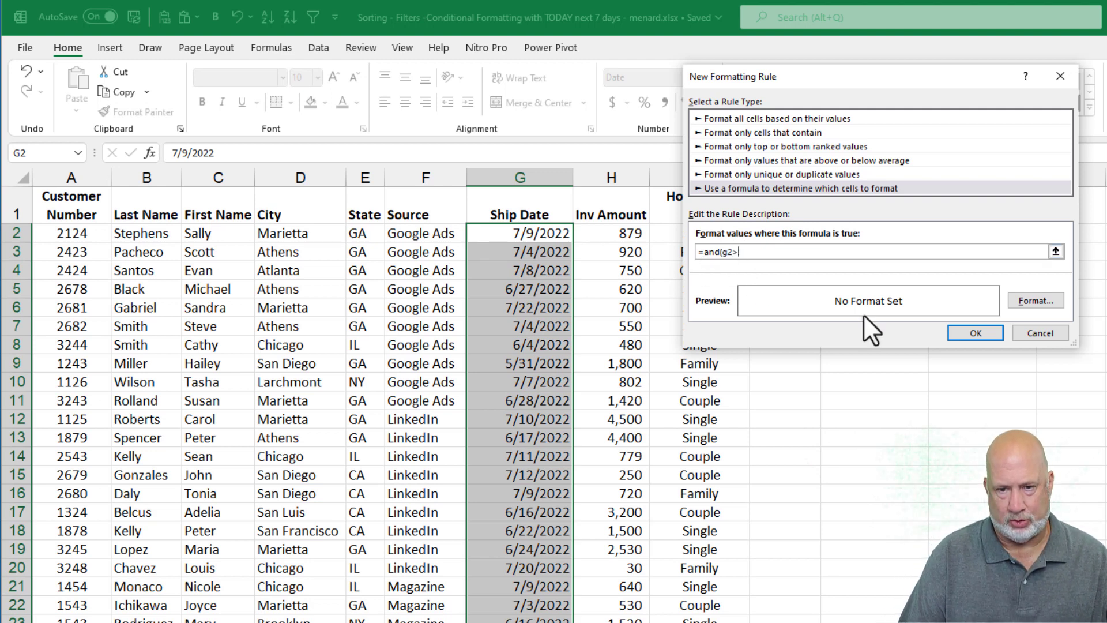
text(>today())
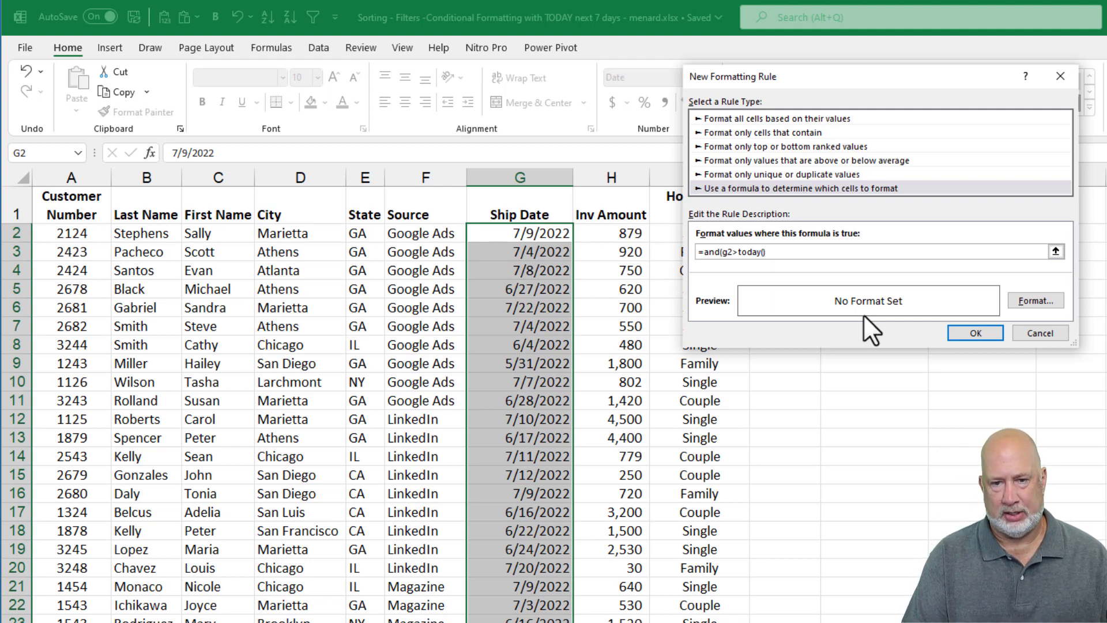
text(,)
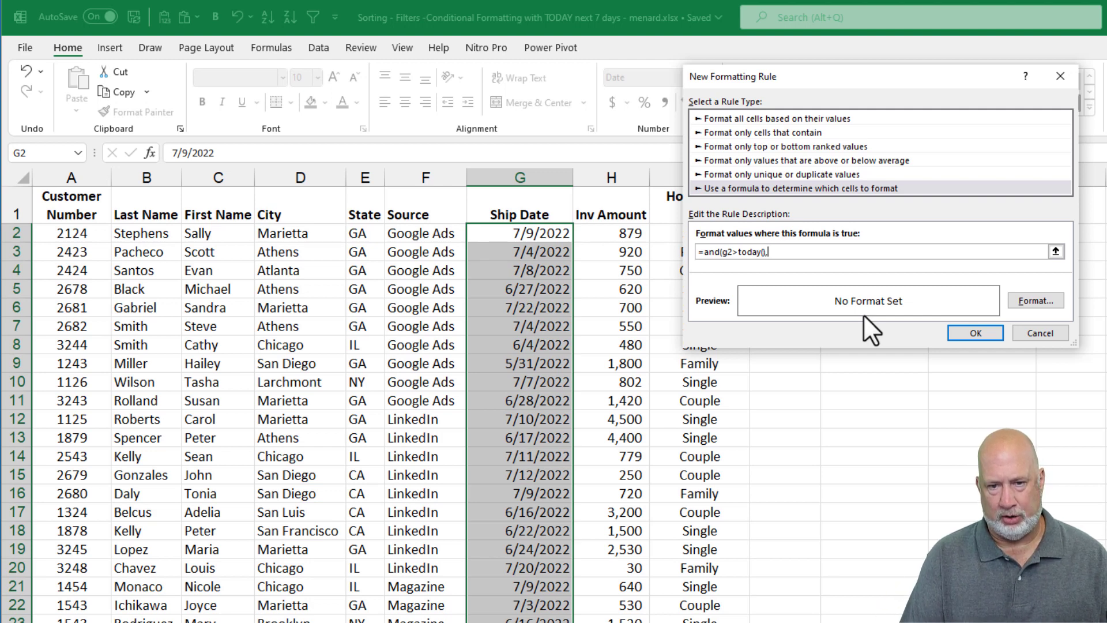
text(g2)
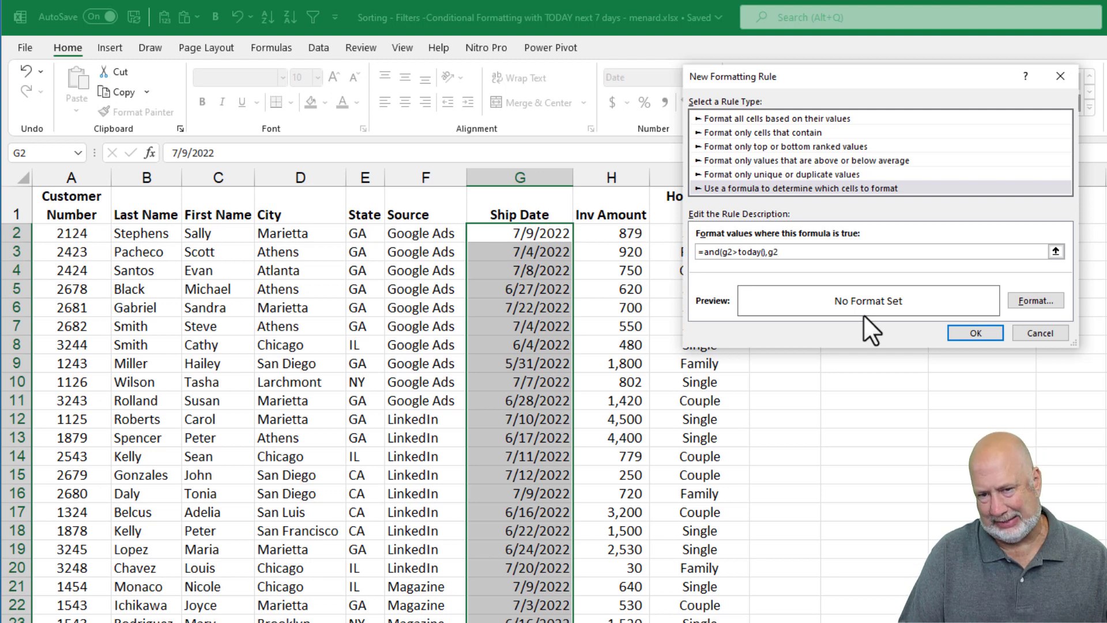
text(<)
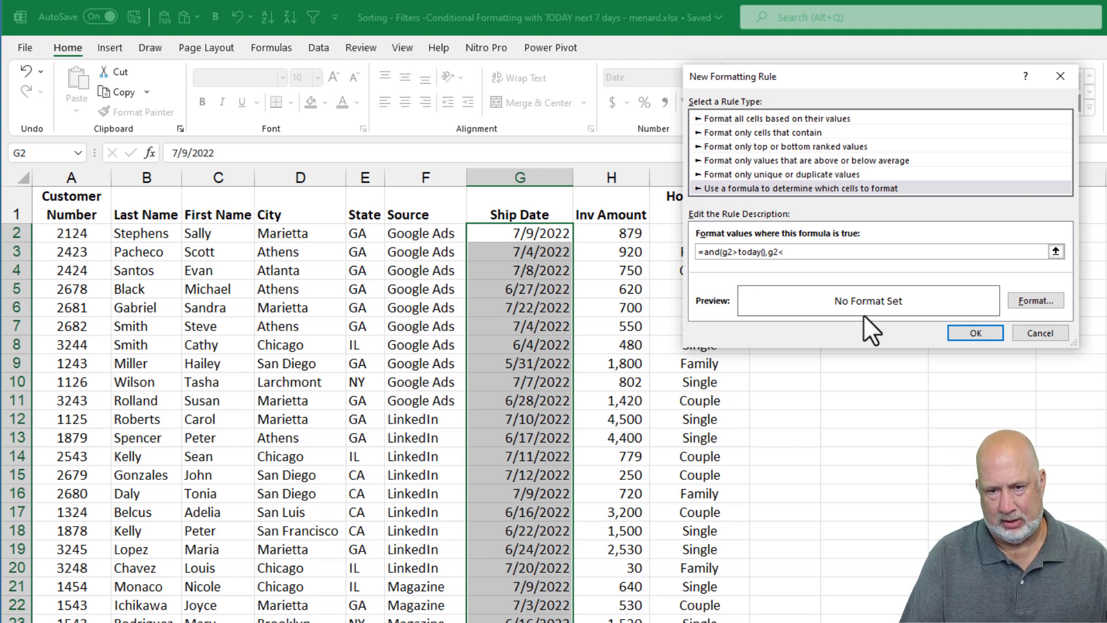
text(=()
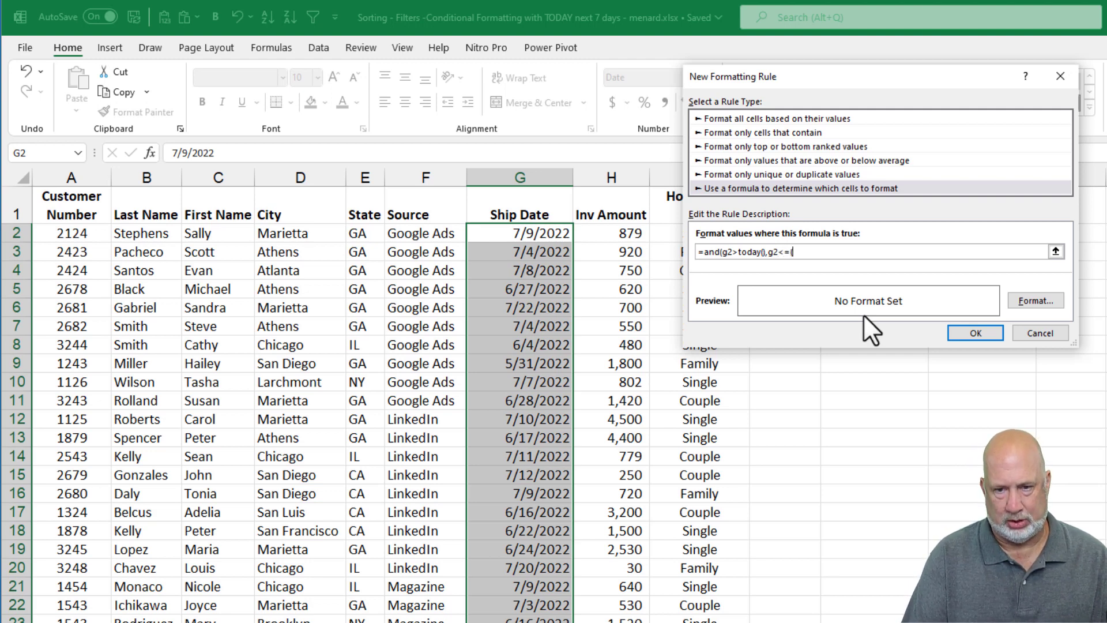
text(today)
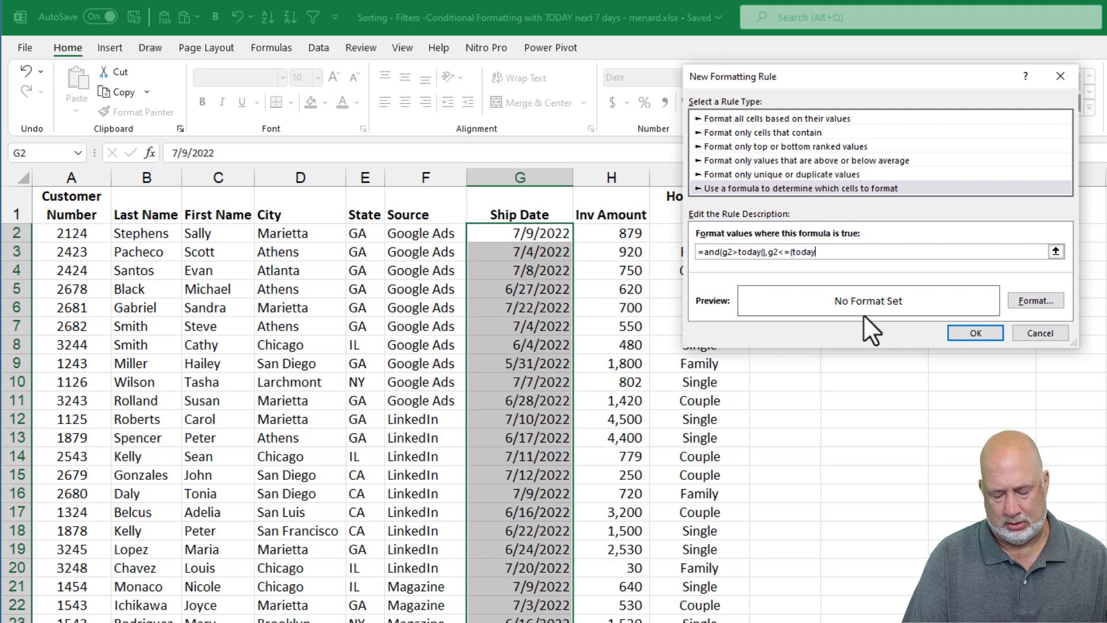
text(())
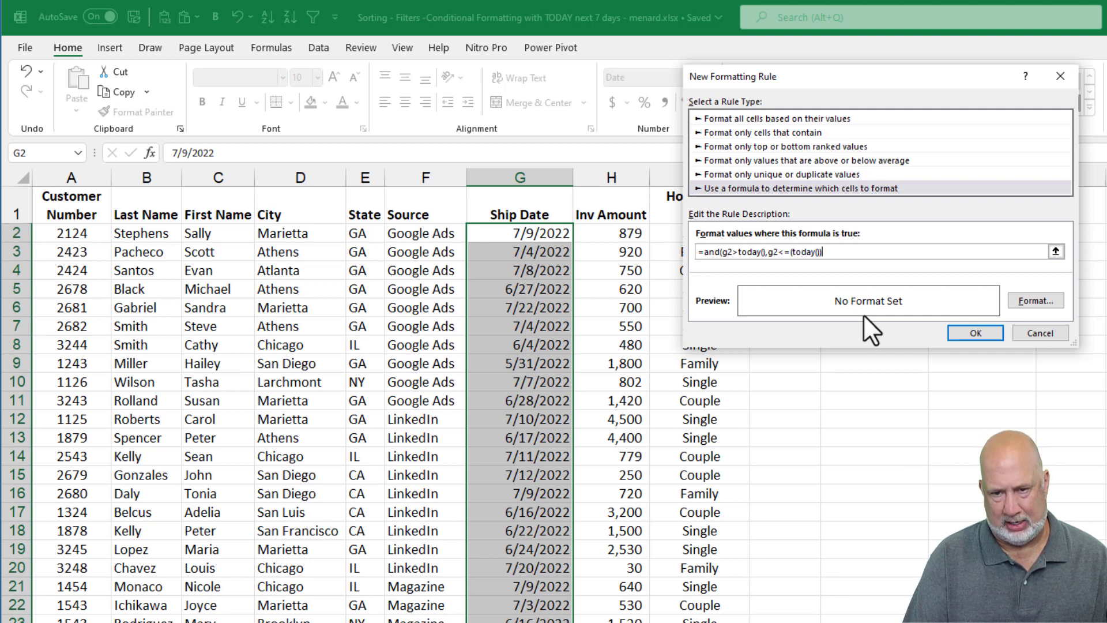
text(+3)))
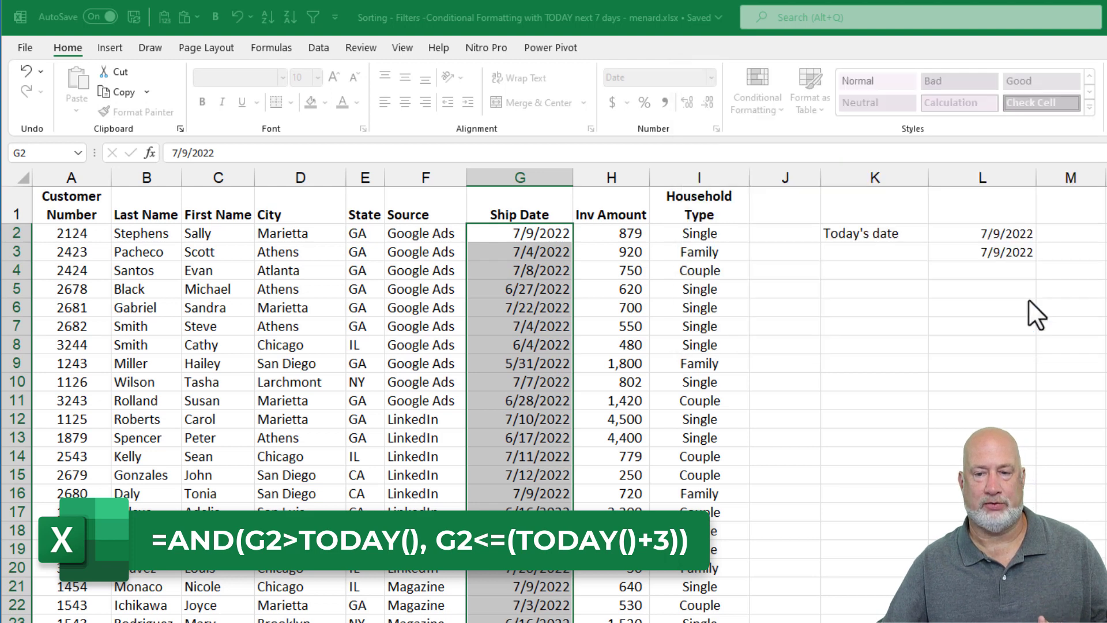
click(1032, 300)
click(758, 181)
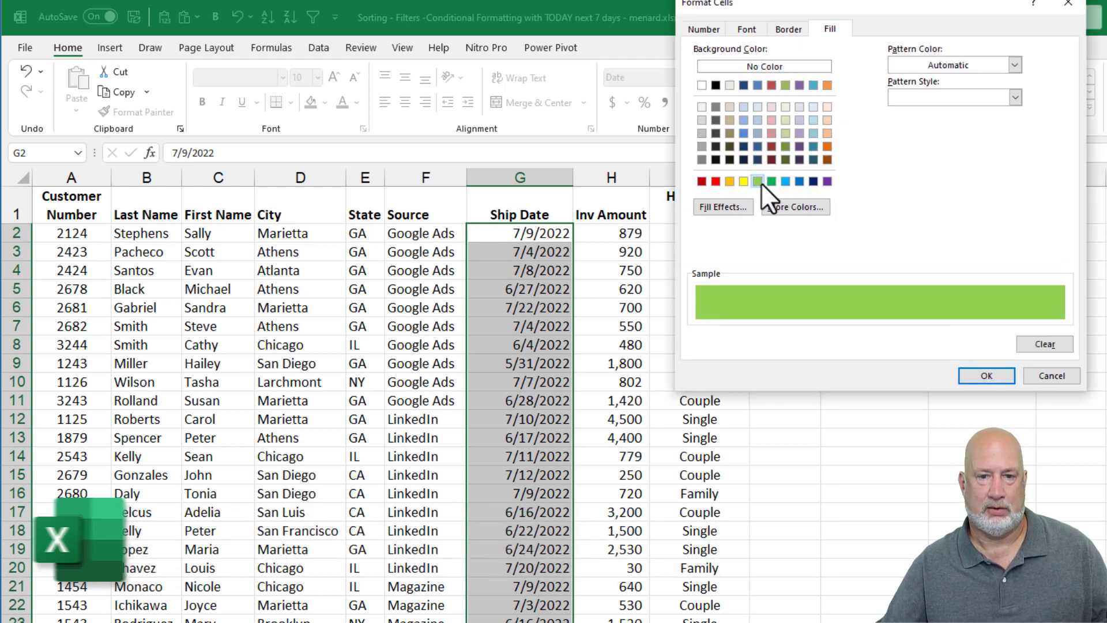
click(1001, 379)
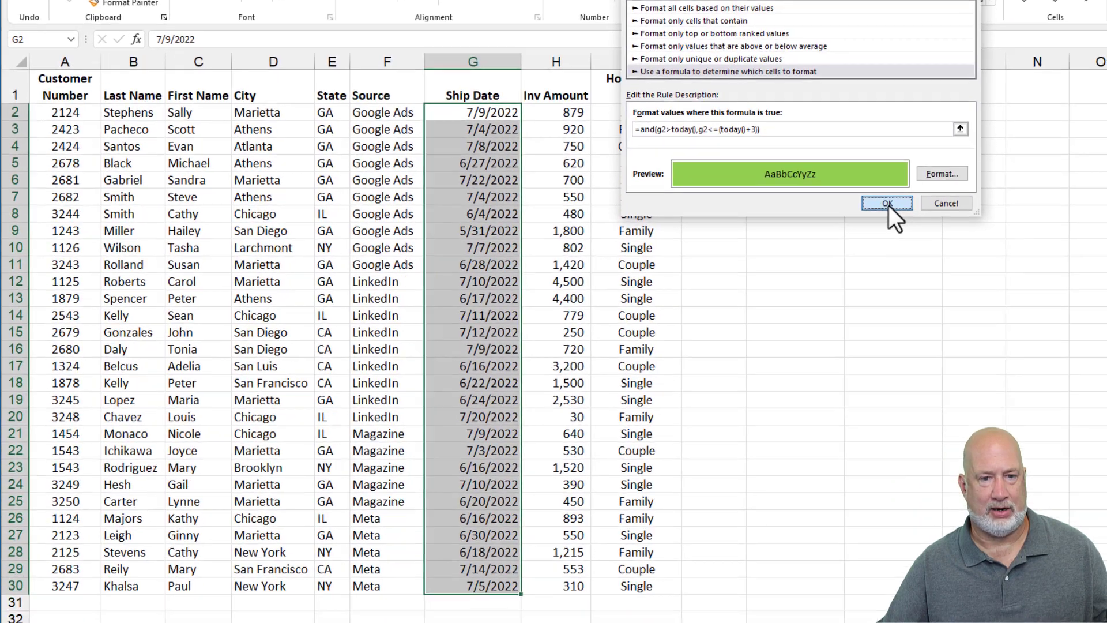
- Apply the green rule, change G5 to 7/13/2022, and reselect G2:G30
click(960, 324)
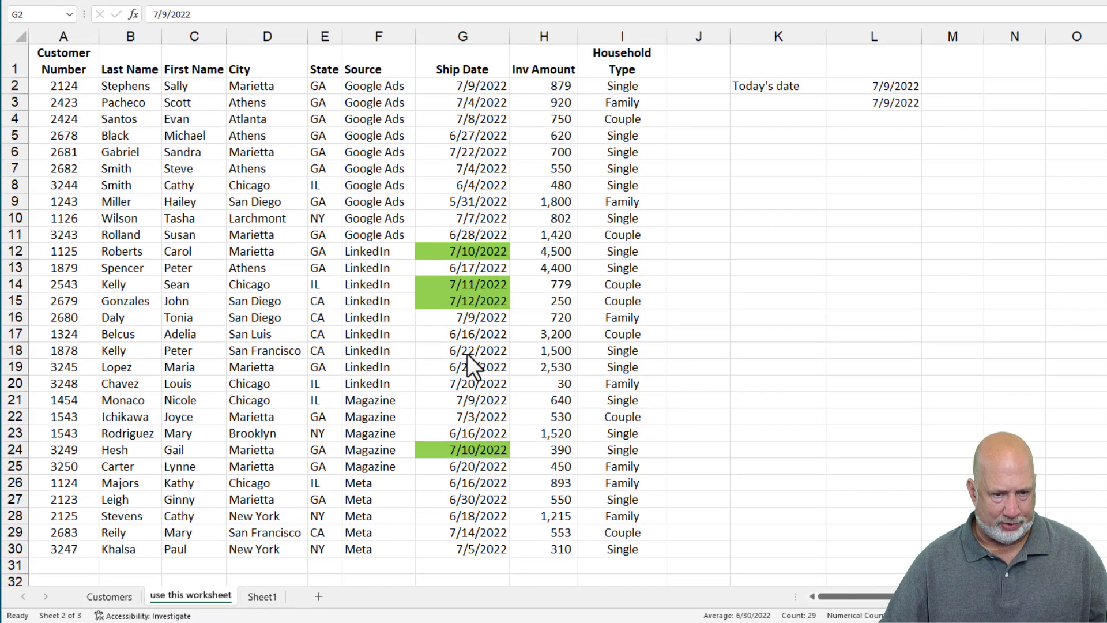
click(485, 135)
text(7/13/2022)
key(Return)
key(Up)
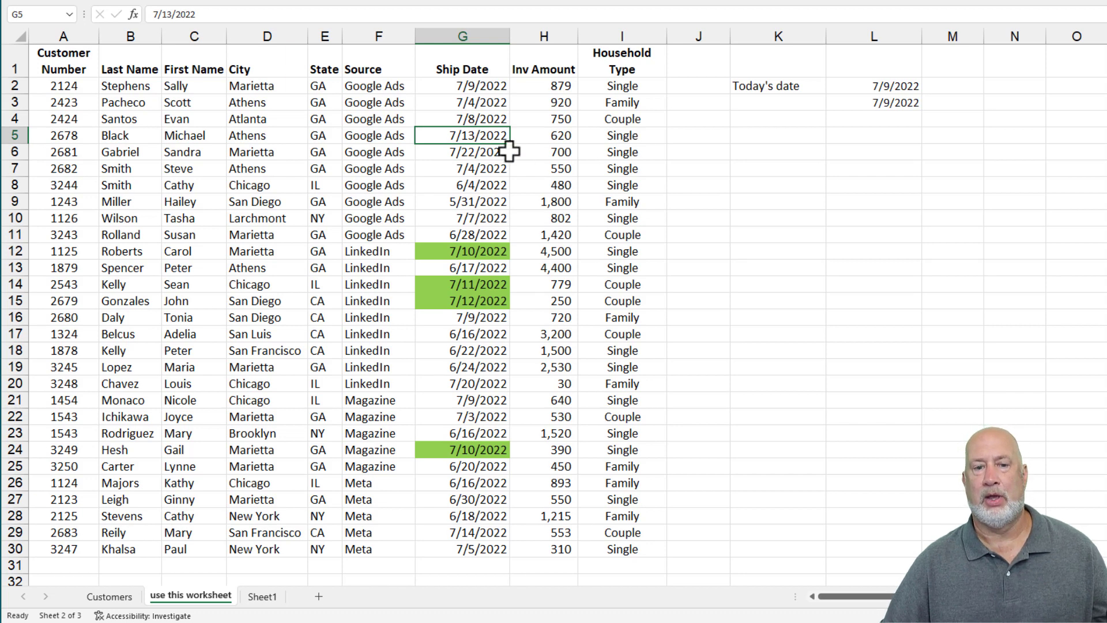
click(486, 87)
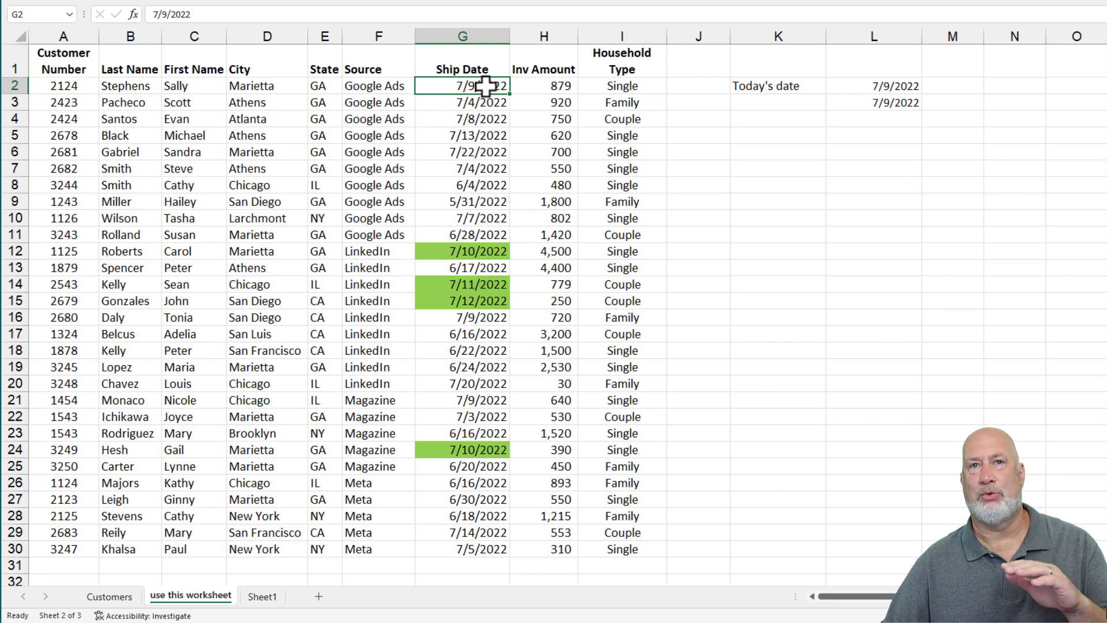
key(ctrl+shift+Down)
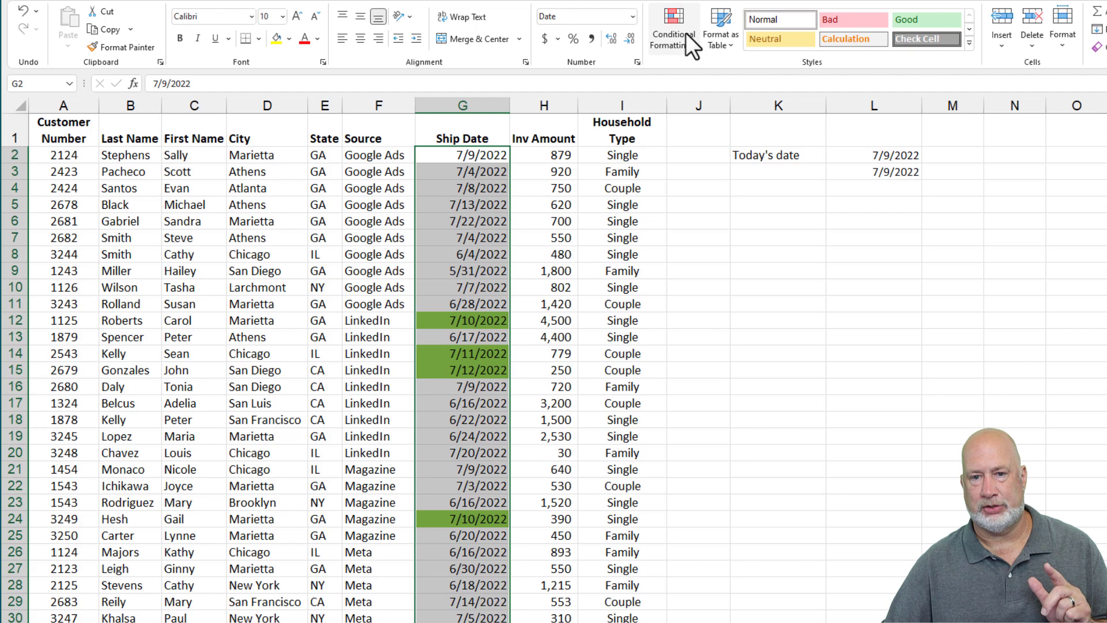
- Edit the green Ship Date rule to =AND(G2>=TODAY(),G2<=(TODAY()+3)) and apply it to $G$2:$G$30
click(686, 32)
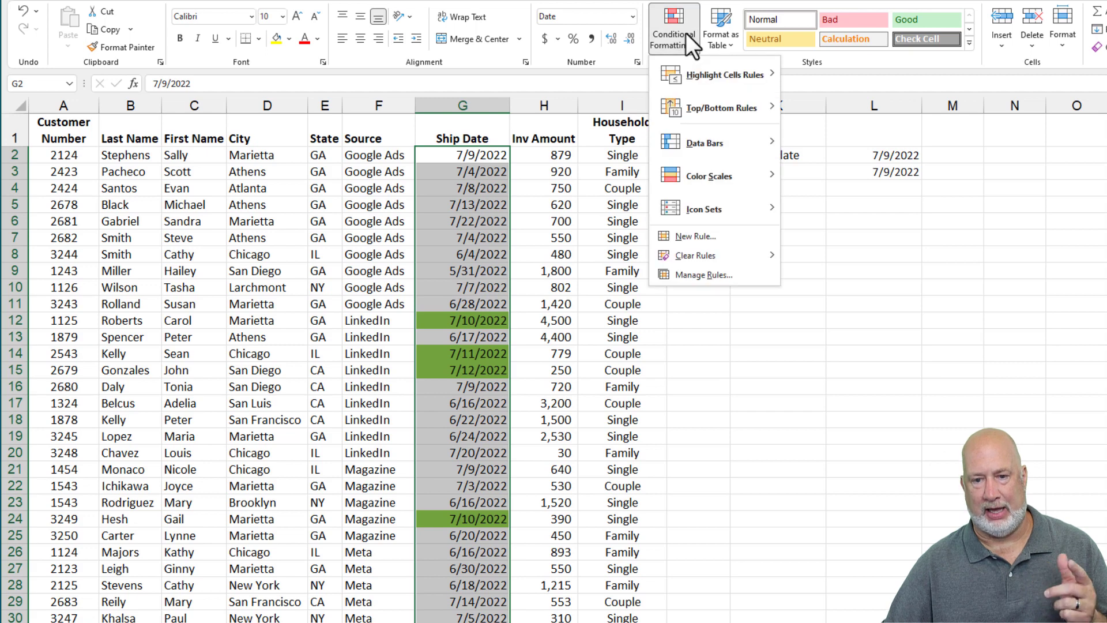
click(713, 276)
click(609, 119)
click(625, 80)
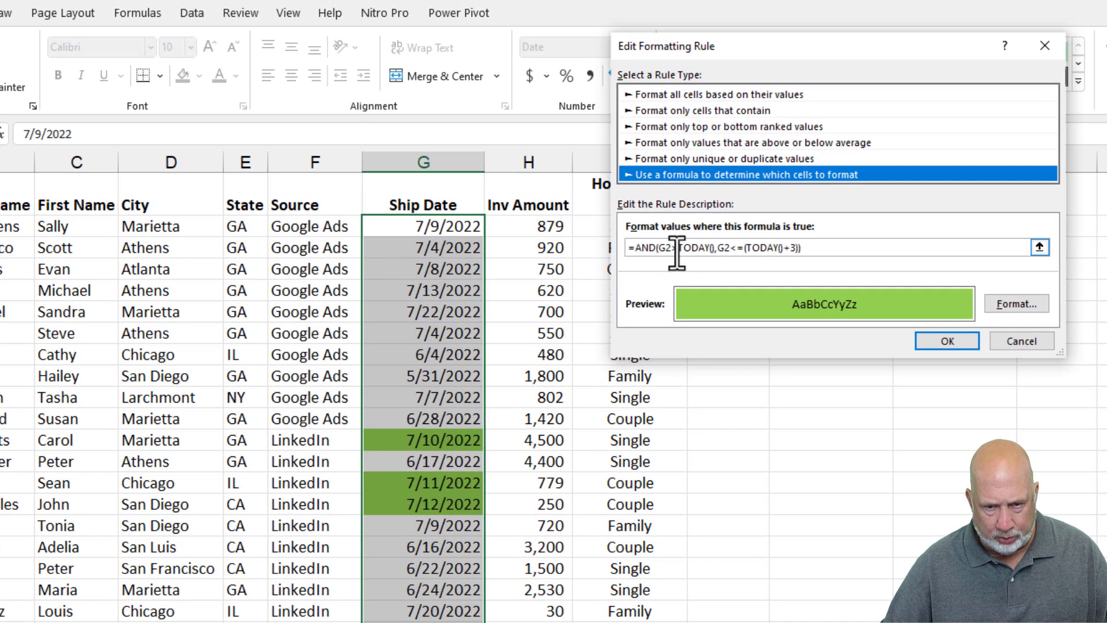
click(678, 250)
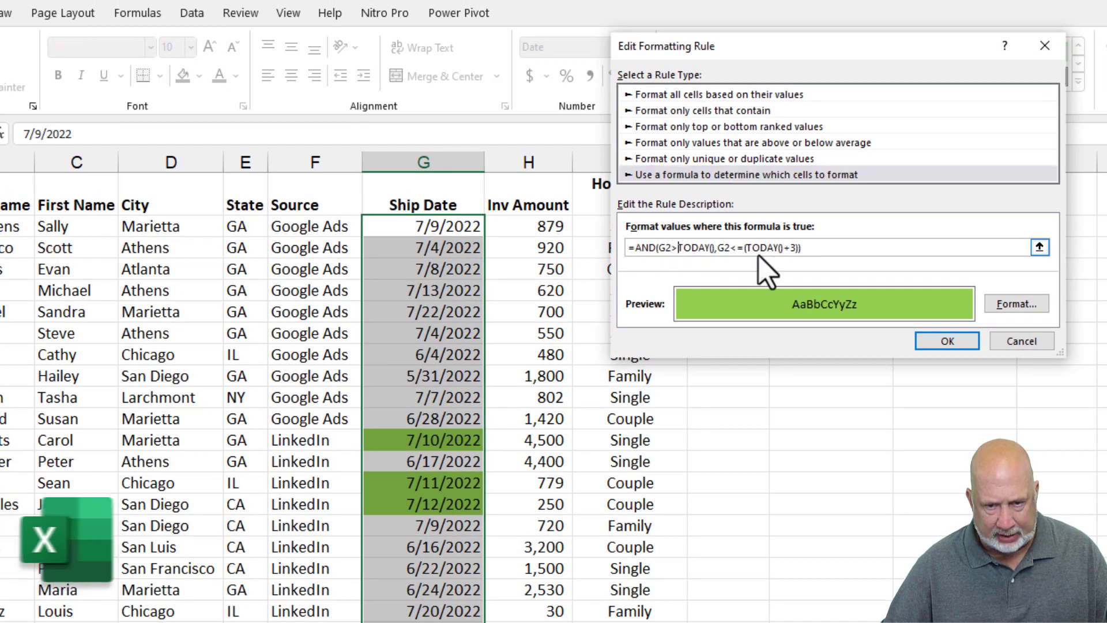
text(=)
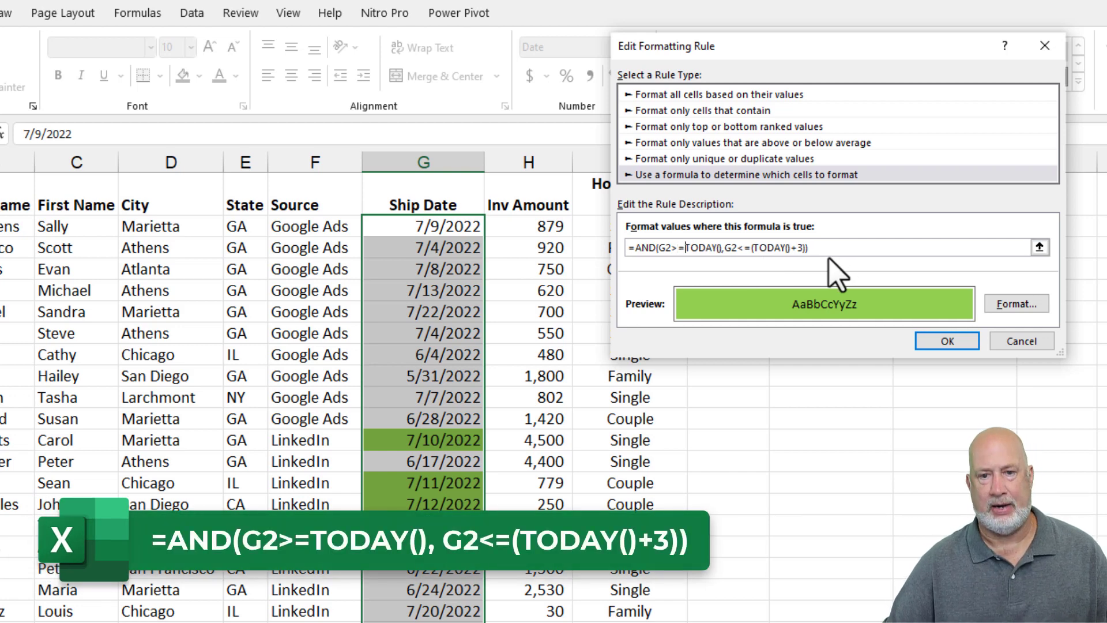
click(962, 346)
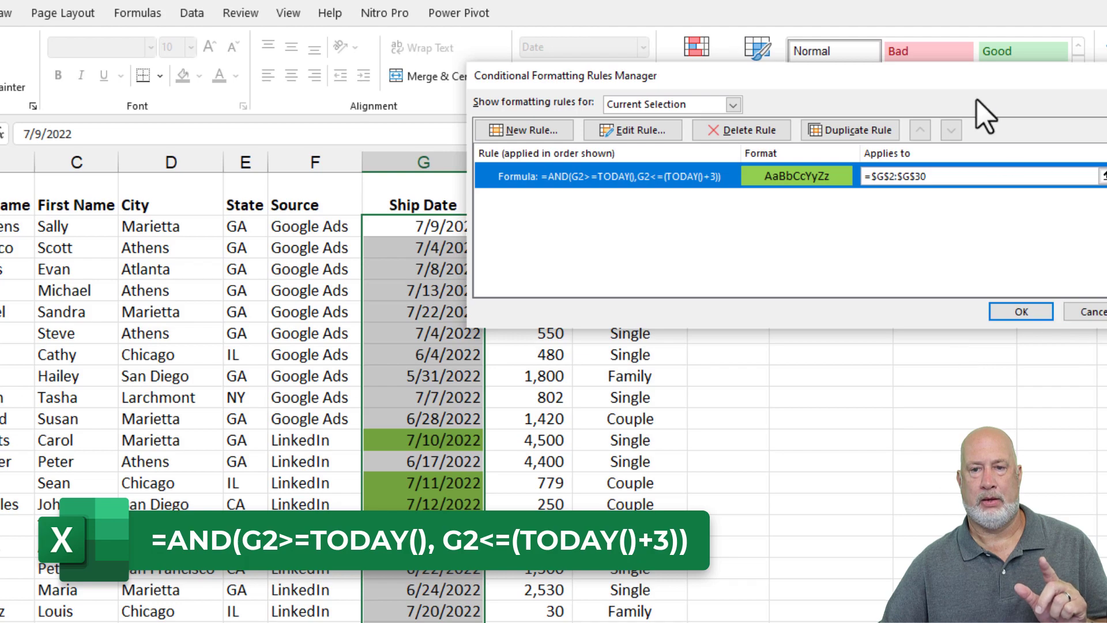
drag(1077, 109, 1106, 70)
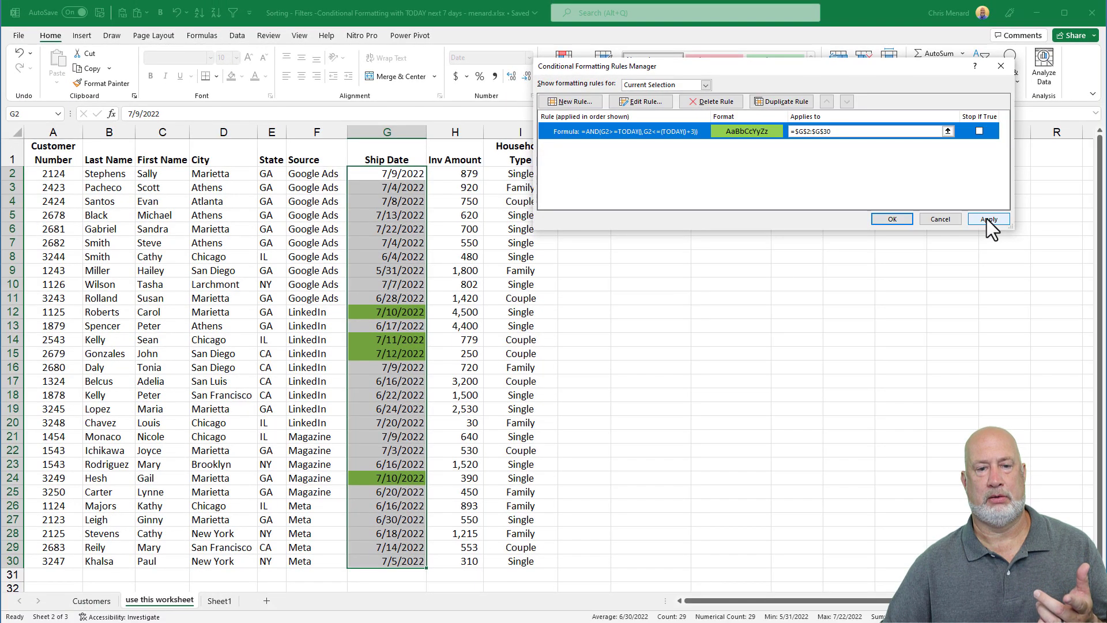
click(987, 219)
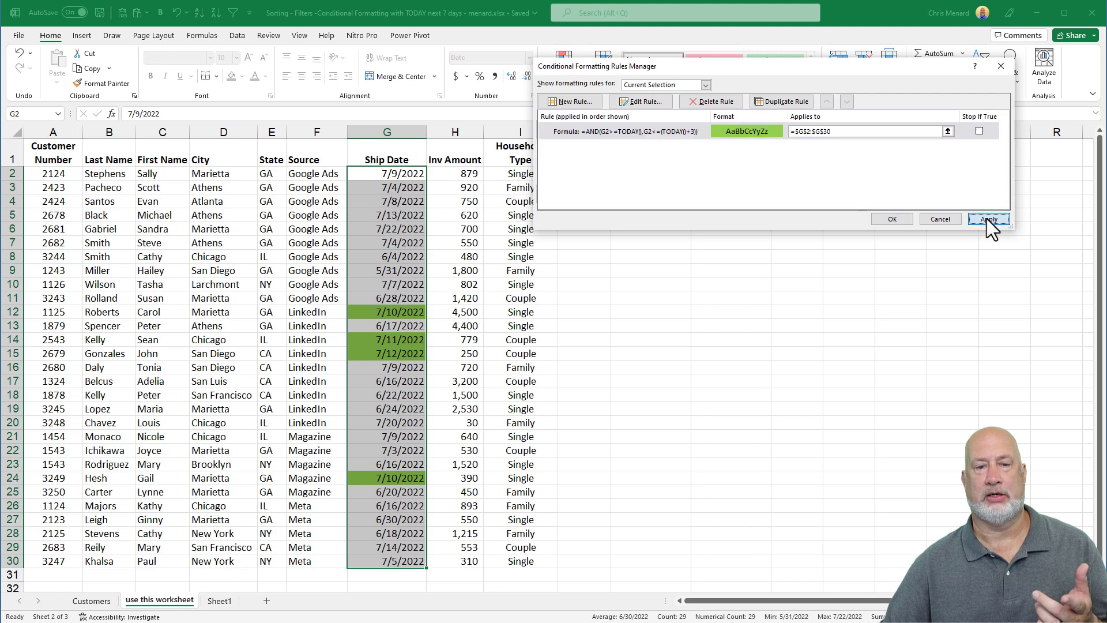